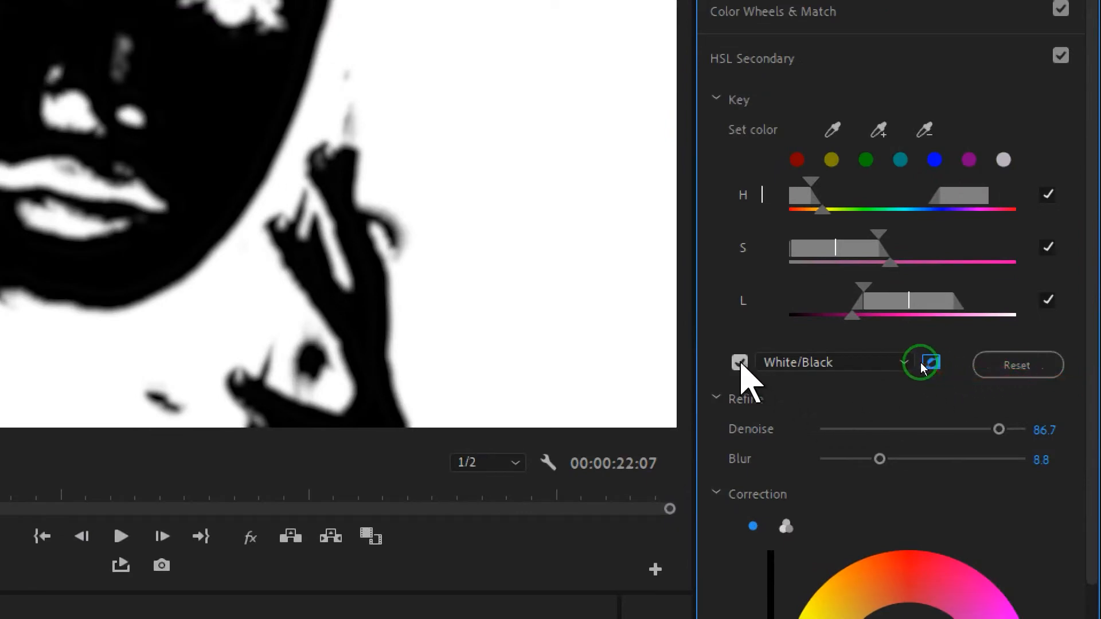
Open the Lumetri Color panel and expand its HSL Secondary section.
left_click(740, 364)
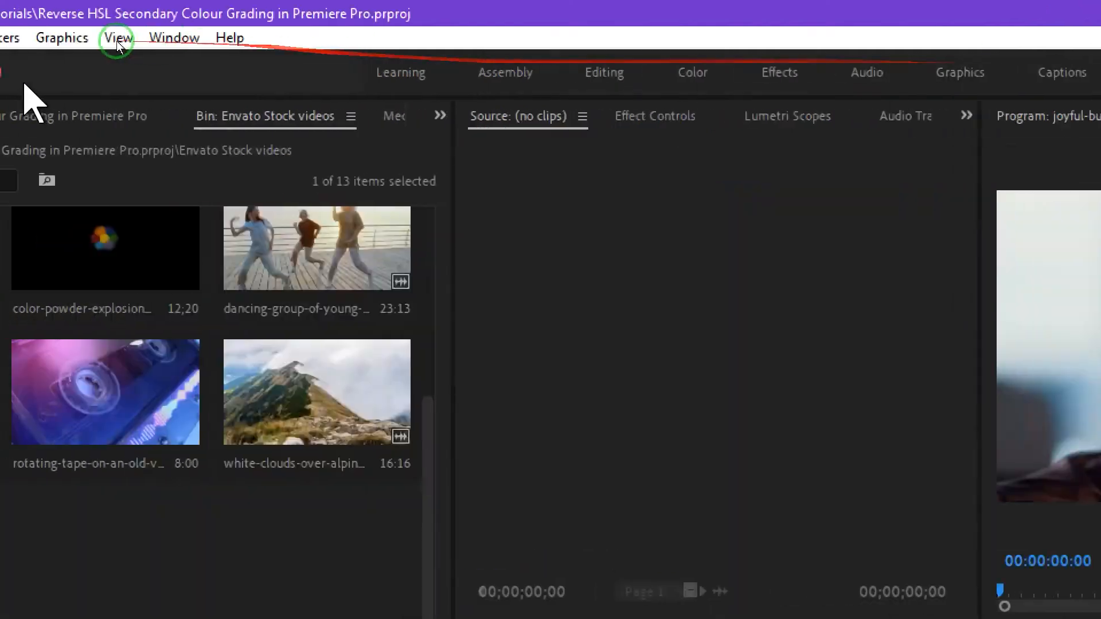
left_click(310, 37)
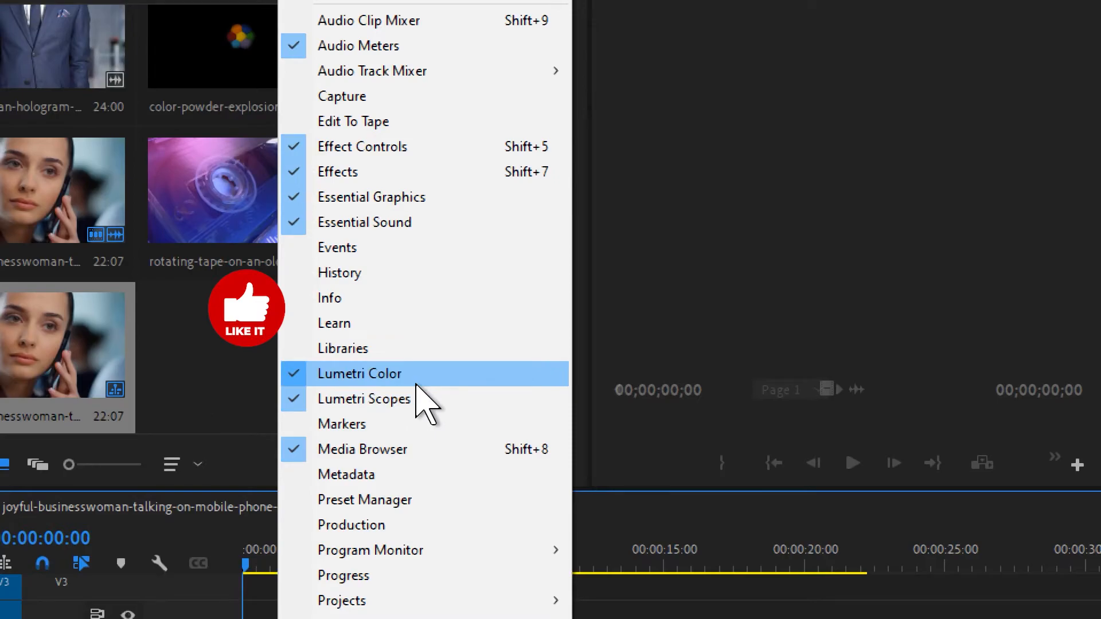
left_click(416, 375)
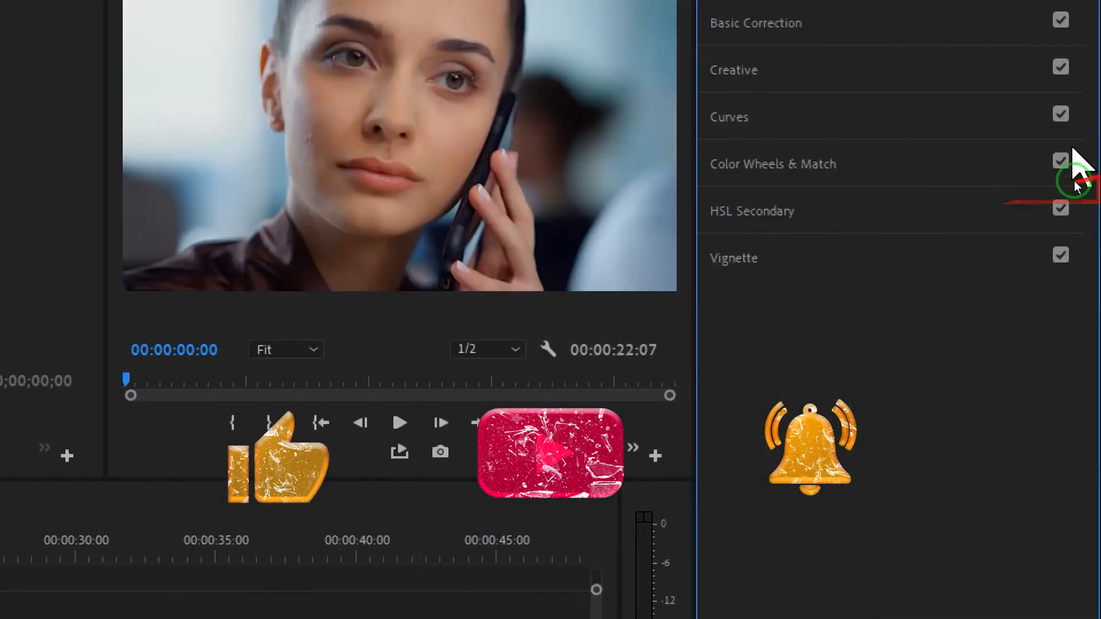
left_click(947, 218)
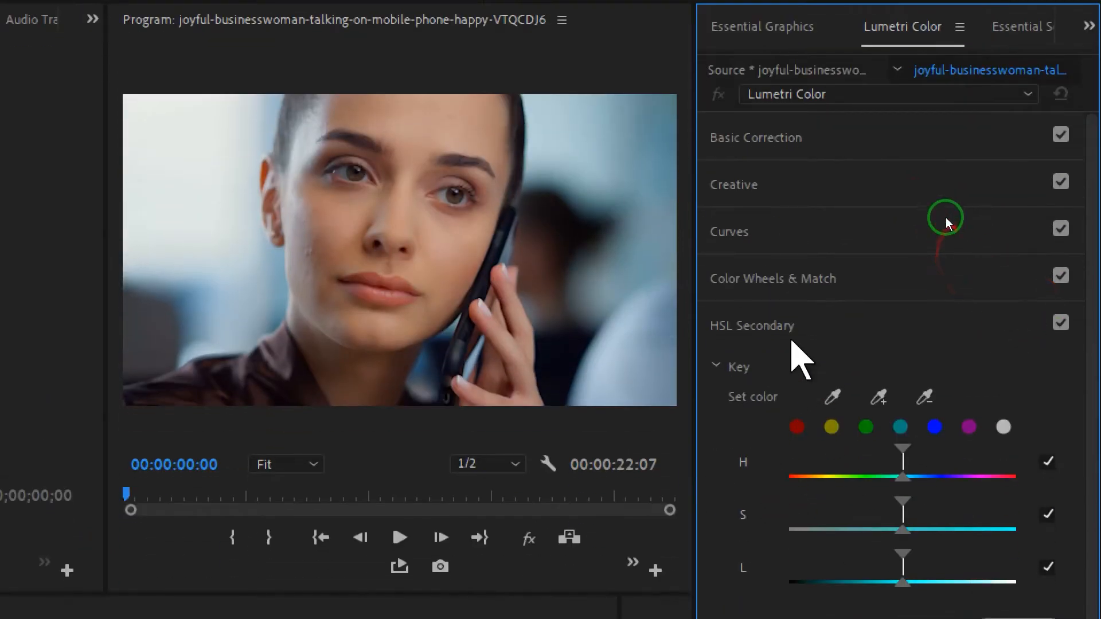
Examine the HSL Secondary key sliders, mask display options and correction controls.
scroll(1058, 298, "down", 1)
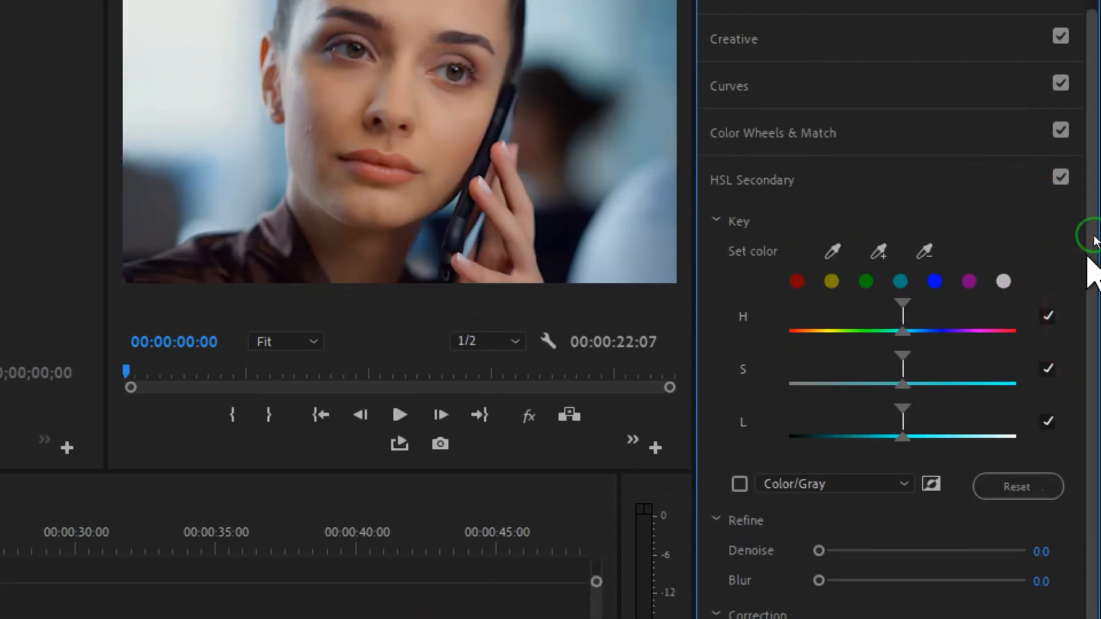
left_click_drag(1094, 357, 1094, 391)
scroll(1092, 269, "down", 2)
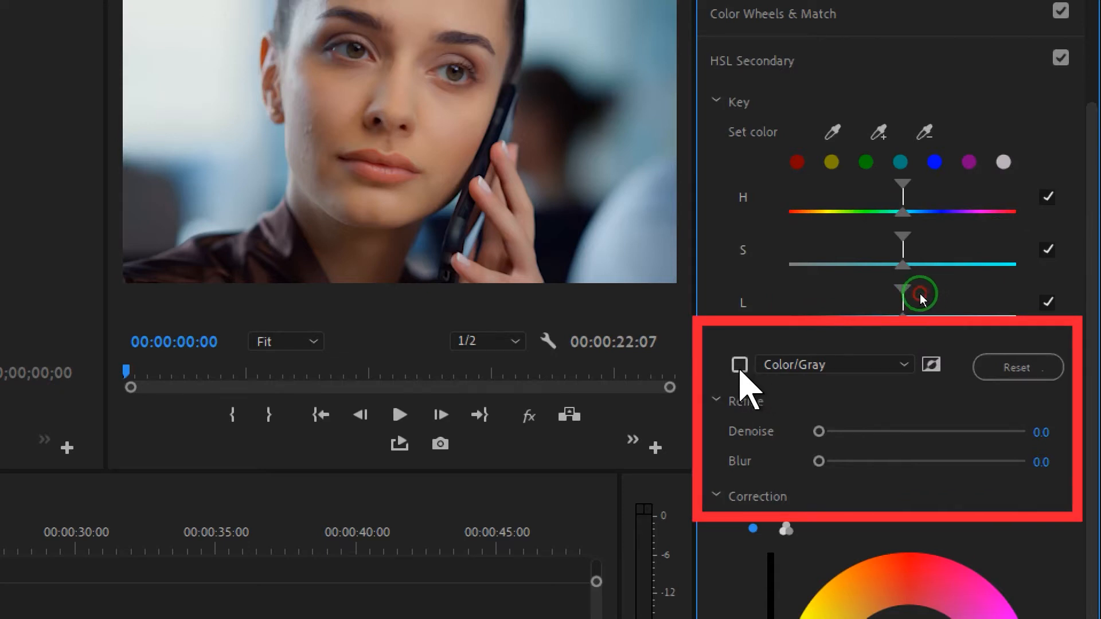
left_click(739, 369)
left_click(739, 368)
left_click(787, 368)
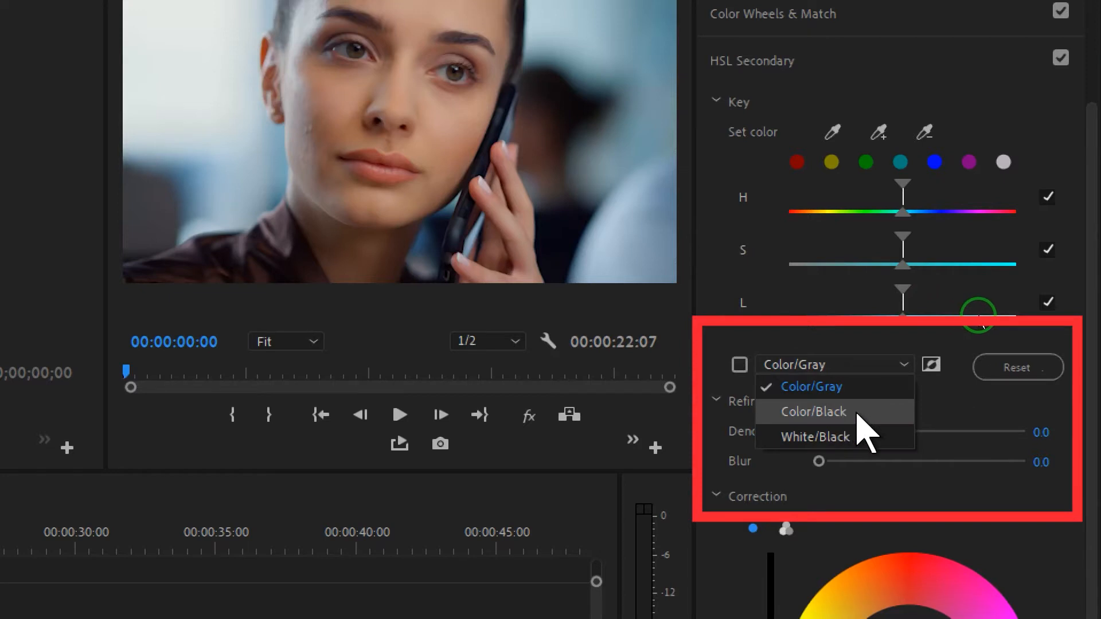
left_click(805, 332)
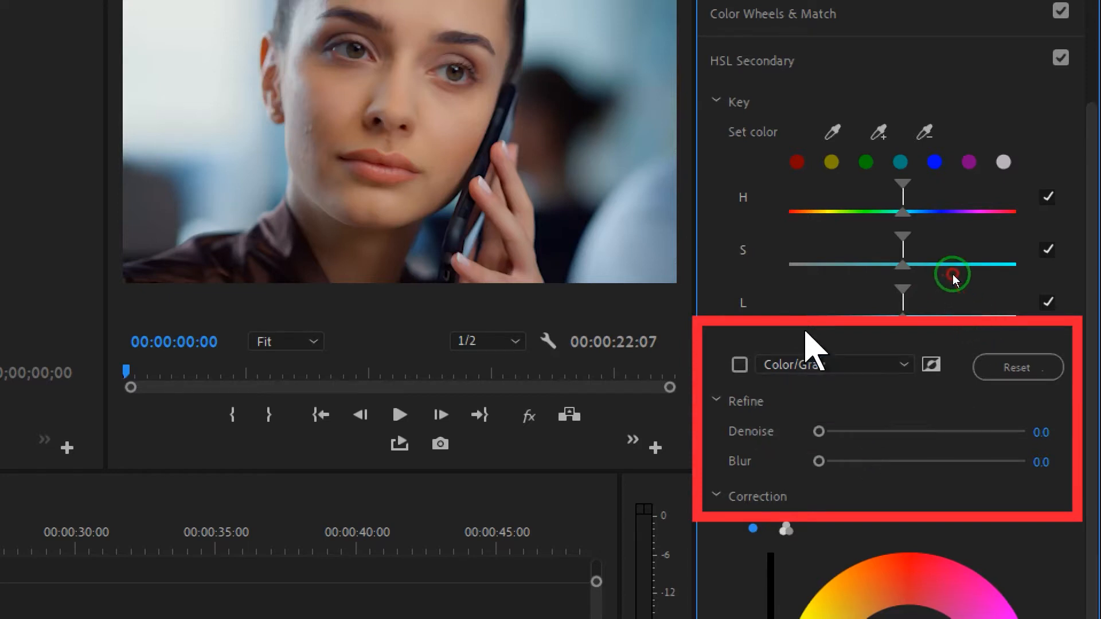
scroll(954, 275, "down", 4)
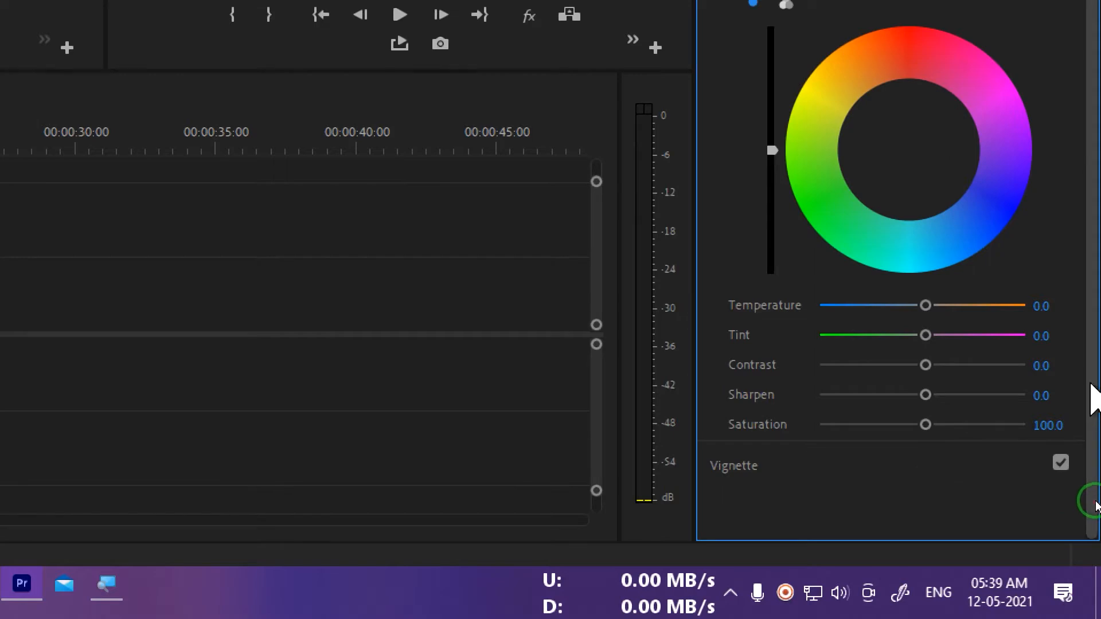
left_click_drag(1090, 498, 1092, 359)
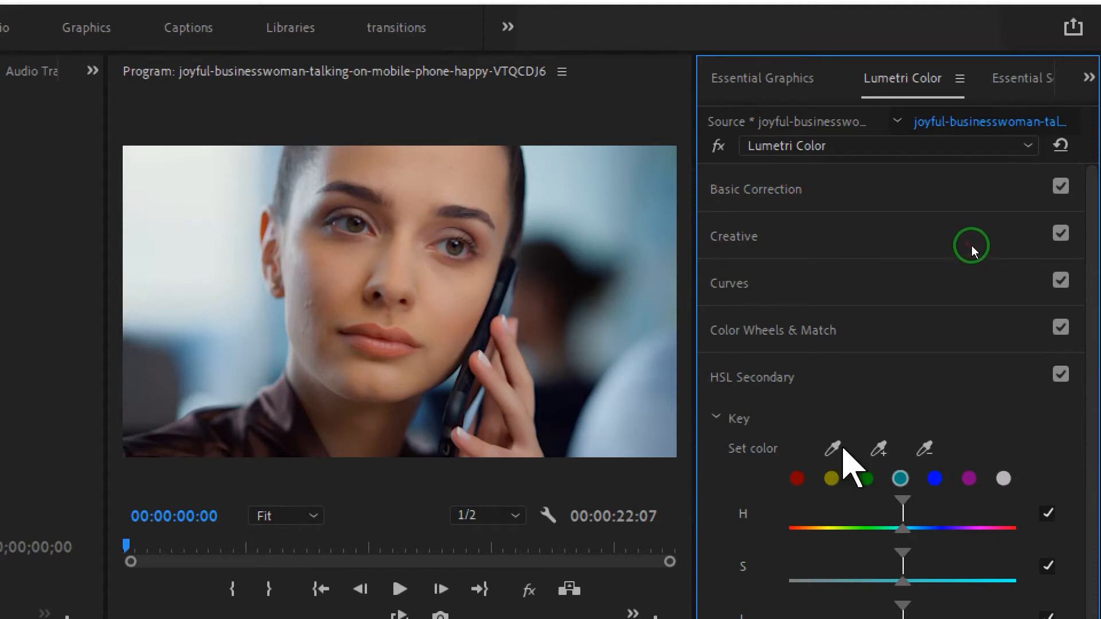
Sample the woman's skin tone on the face with the Set color eyedropper.
left_click(832, 449)
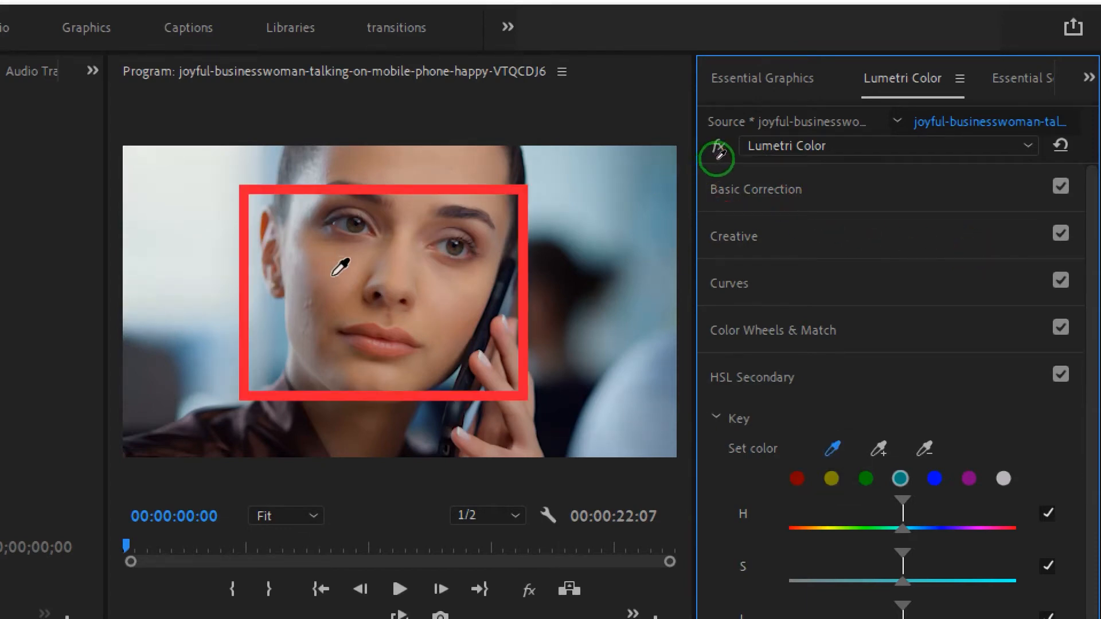
left_click(723, 157)
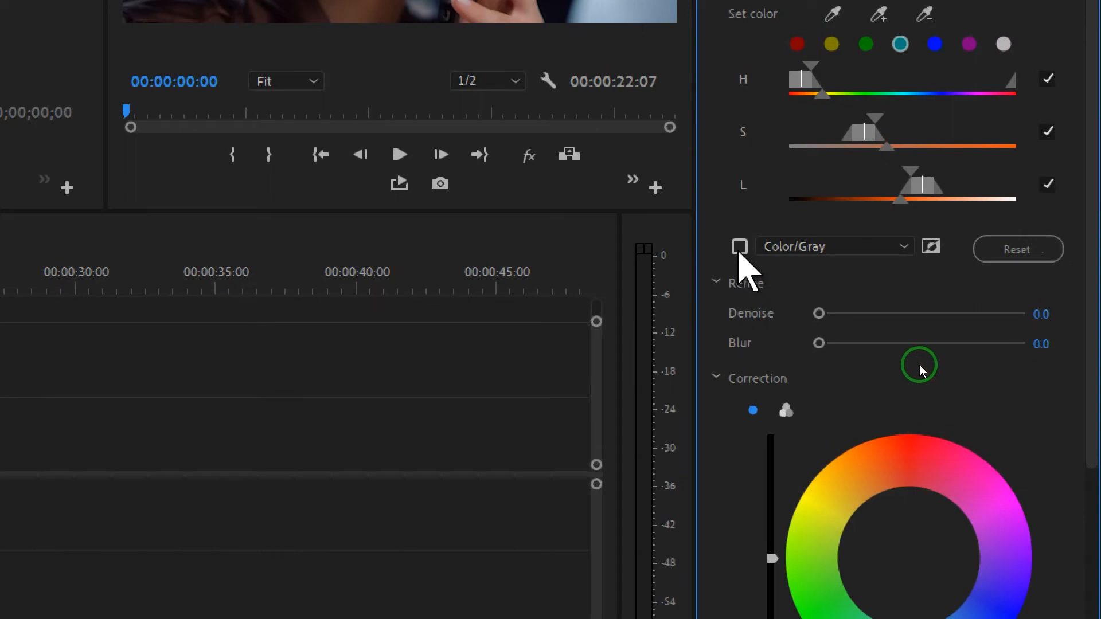
Enable the mask preview and set its display mode to Color/Black.
left_click(741, 251)
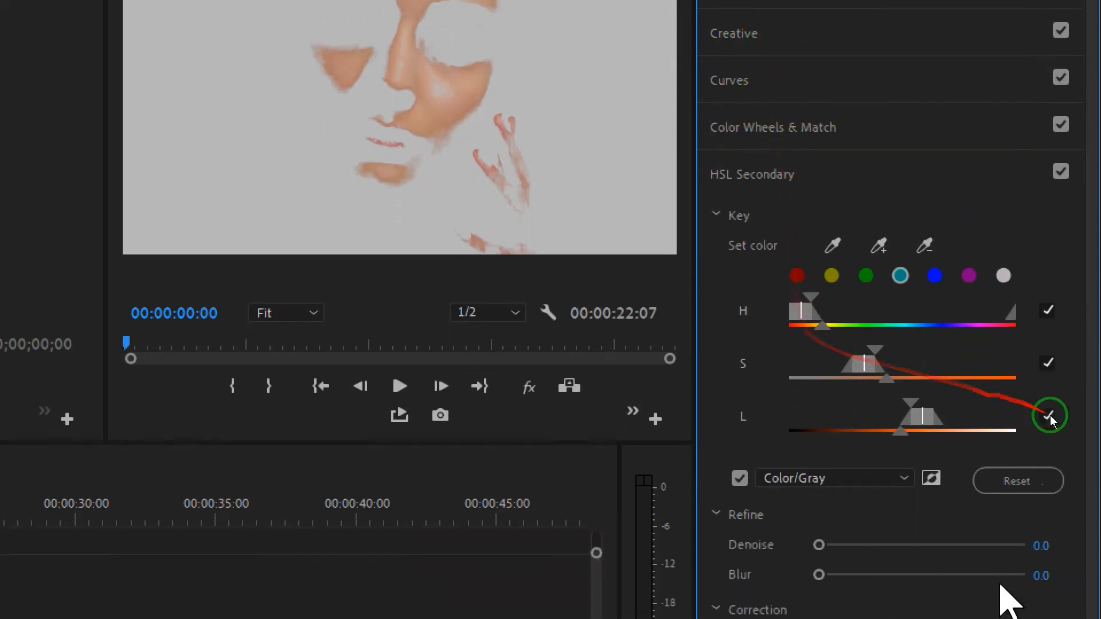
left_click(903, 562)
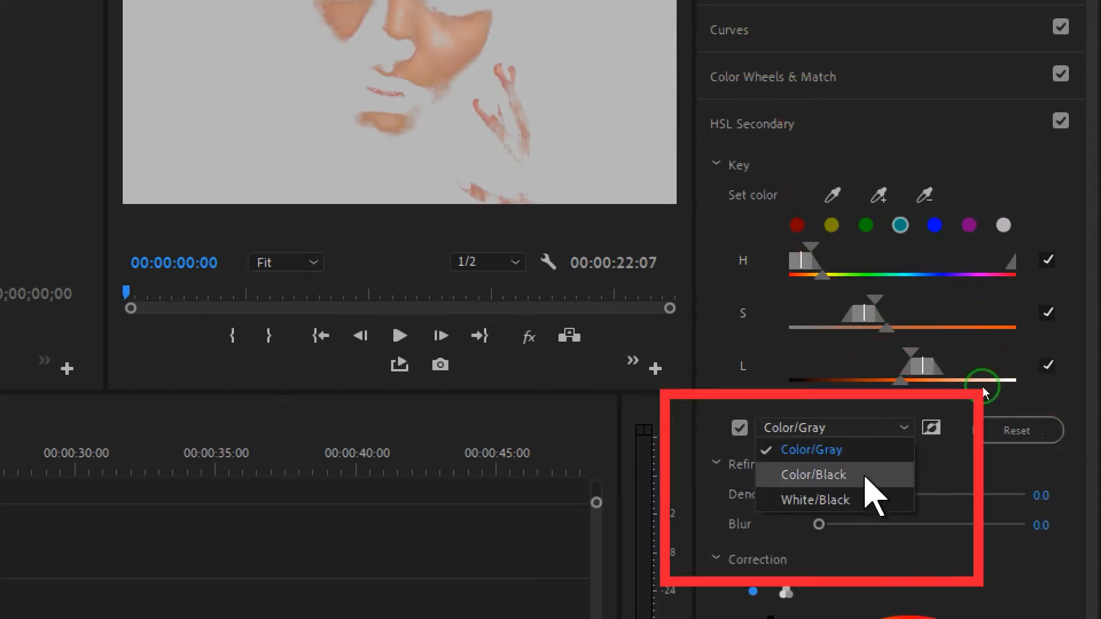
left_click(813, 474)
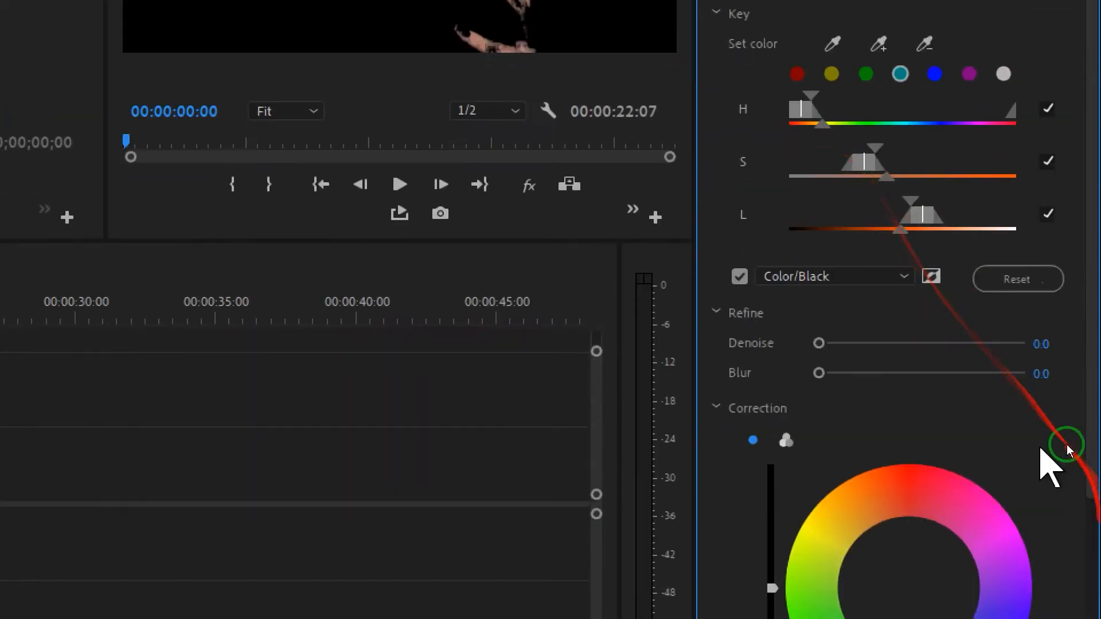
Switch the mask display to White/Black and then to Color/Gray.
left_click(845, 278)
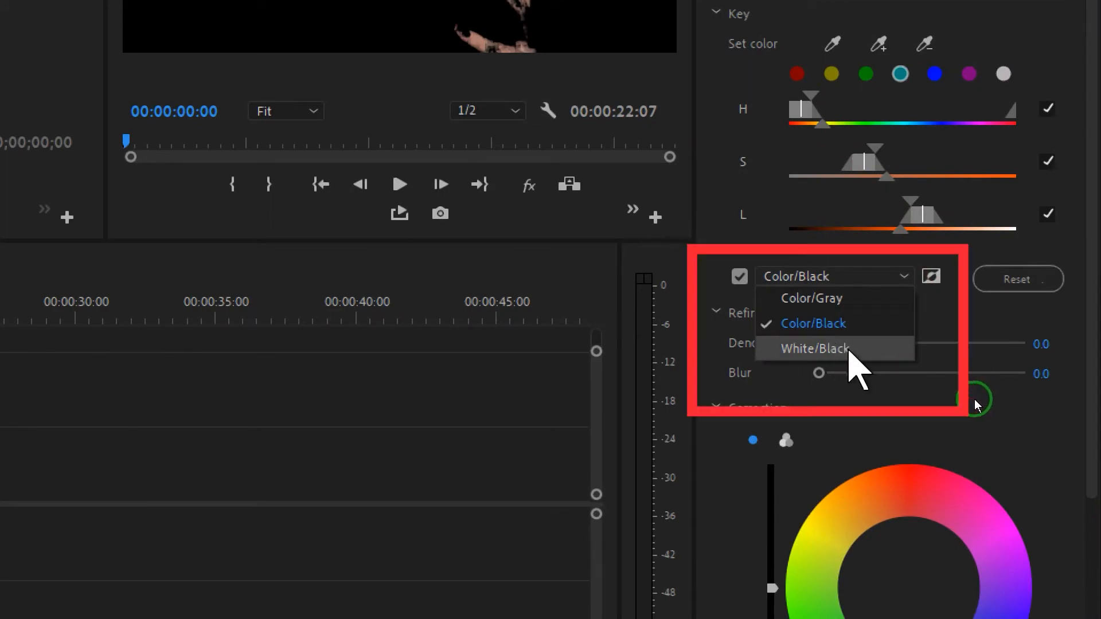
left_click(814, 348)
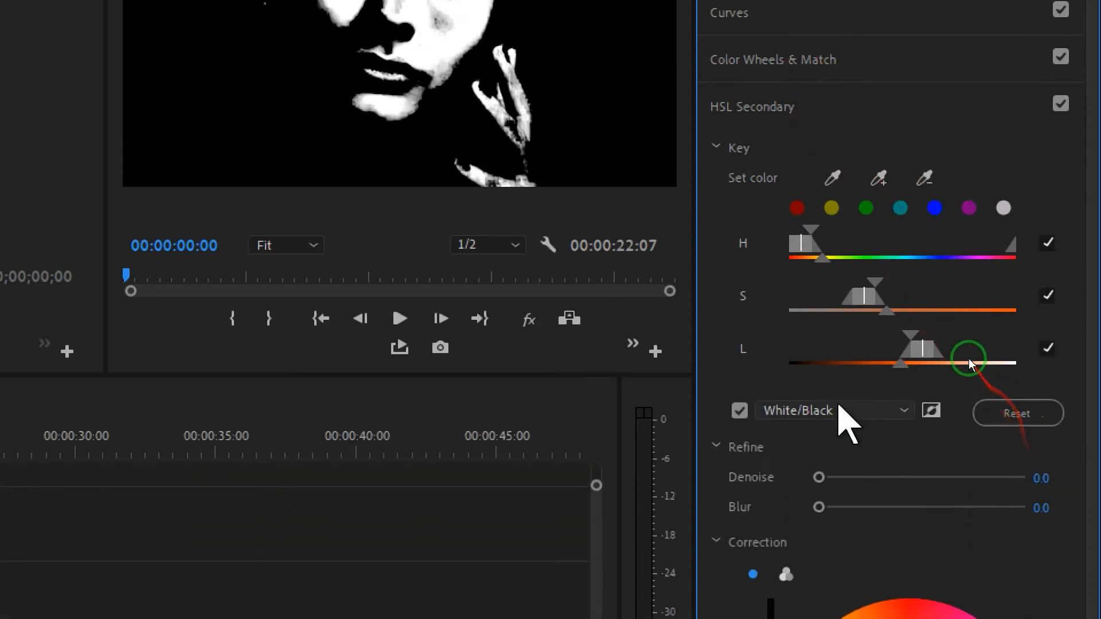
left_click(840, 412)
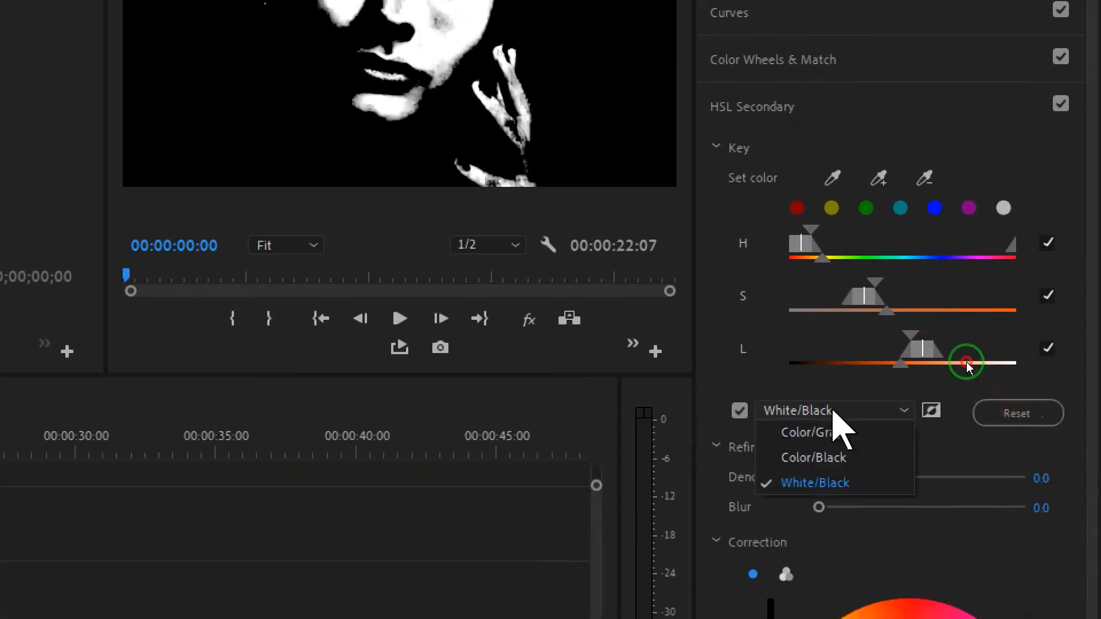
left_click(811, 432)
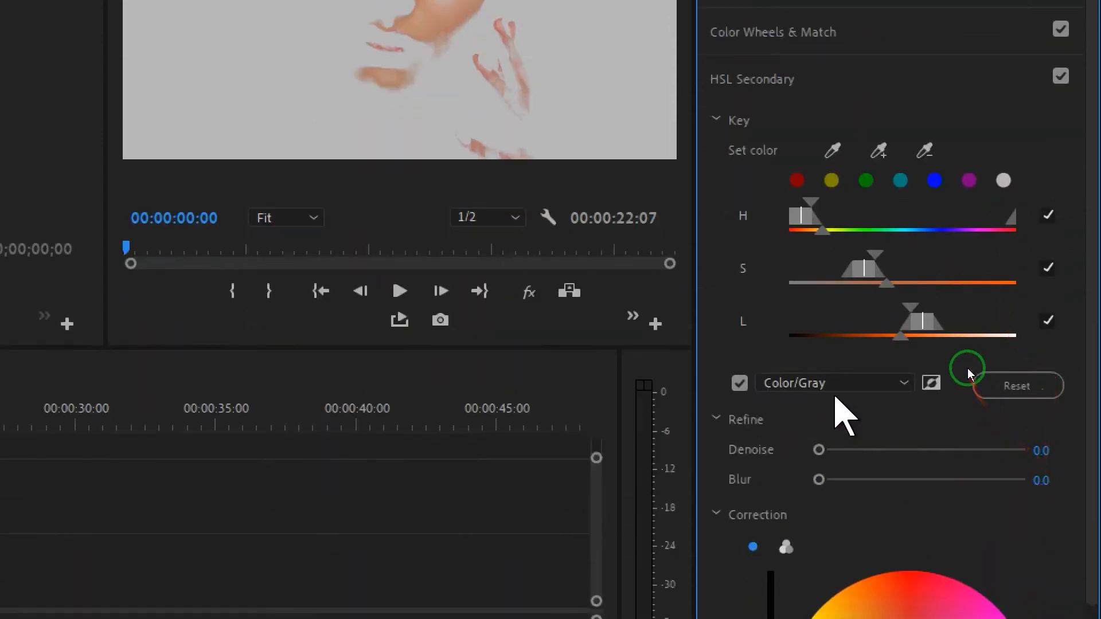
Set the mask display mode to White/Black.
left_click(834, 383)
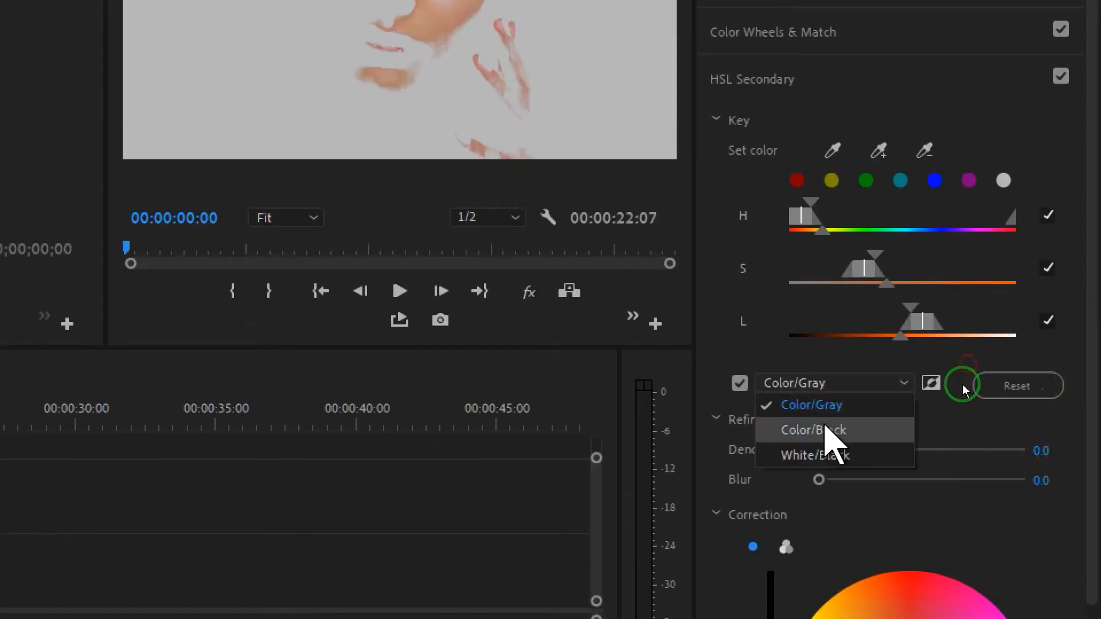
left_click(814, 455)
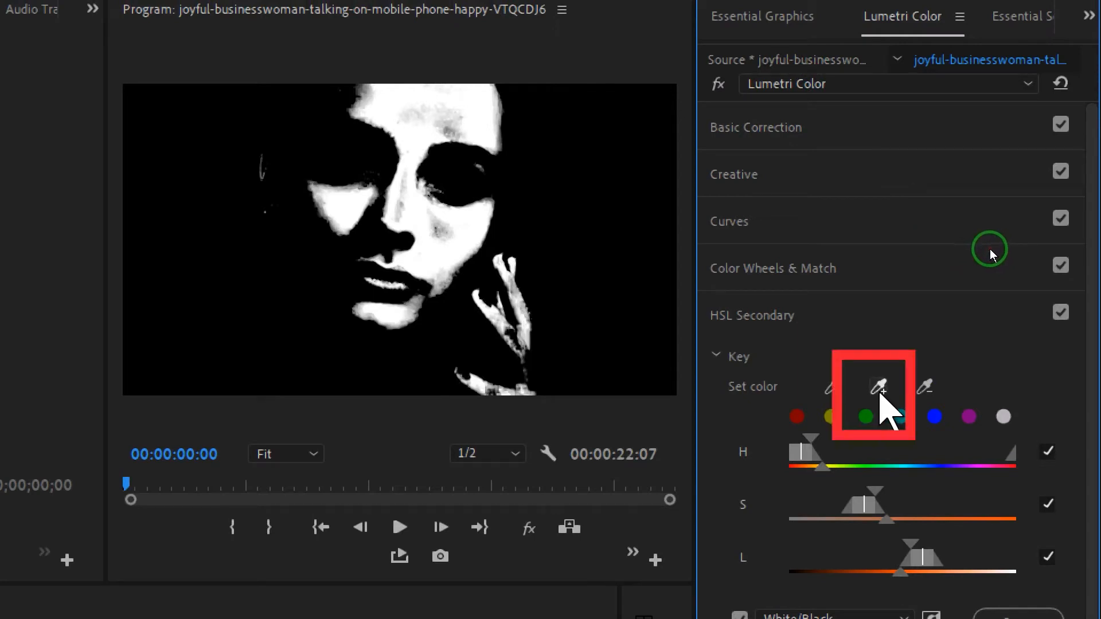
Add the forehead and cheek areas to the key with the add-color eyedropper.
left_click(879, 392)
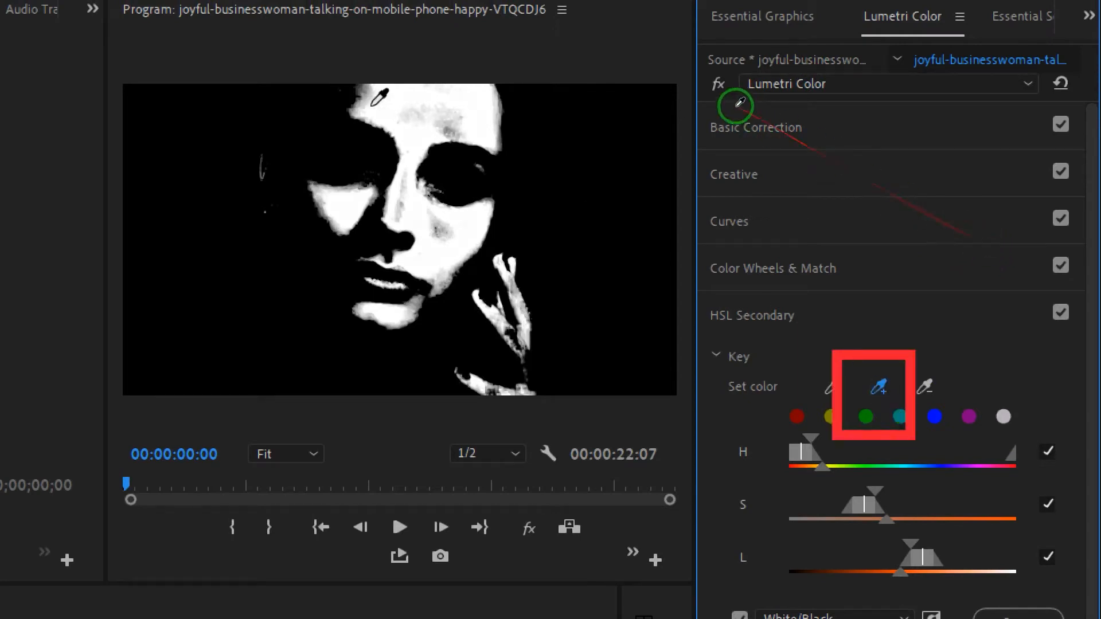
mouse_move(369, 102)
left_mouse_down()
mouse_move(330, 101)
mouse_move(396, 105)
mouse_move(453, 129)
mouse_move(432, 137)
left_mouse_up()
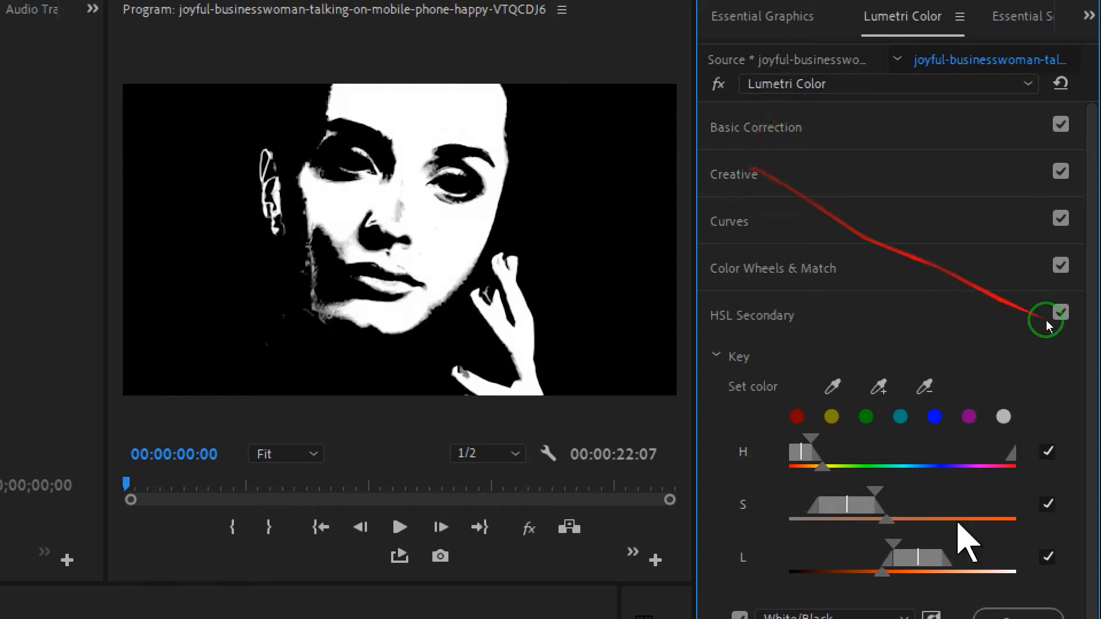
left_click_drag(334, 310, 293, 198)
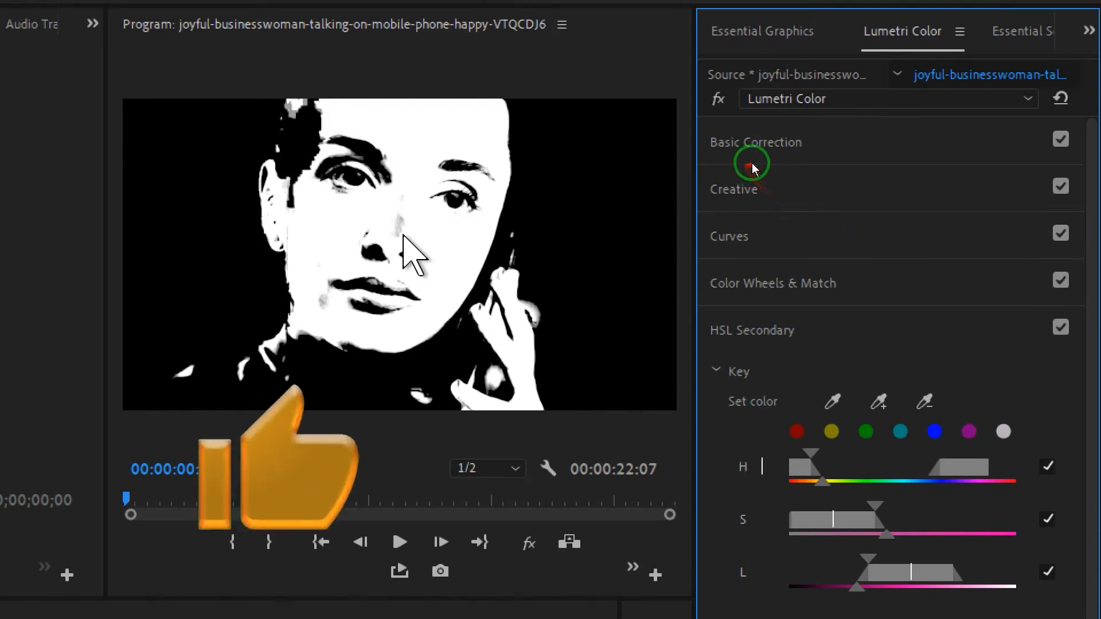
Add more of the face's skin to the key with the add-color eyedropper.
left_click(877, 401)
left_click(749, 161)
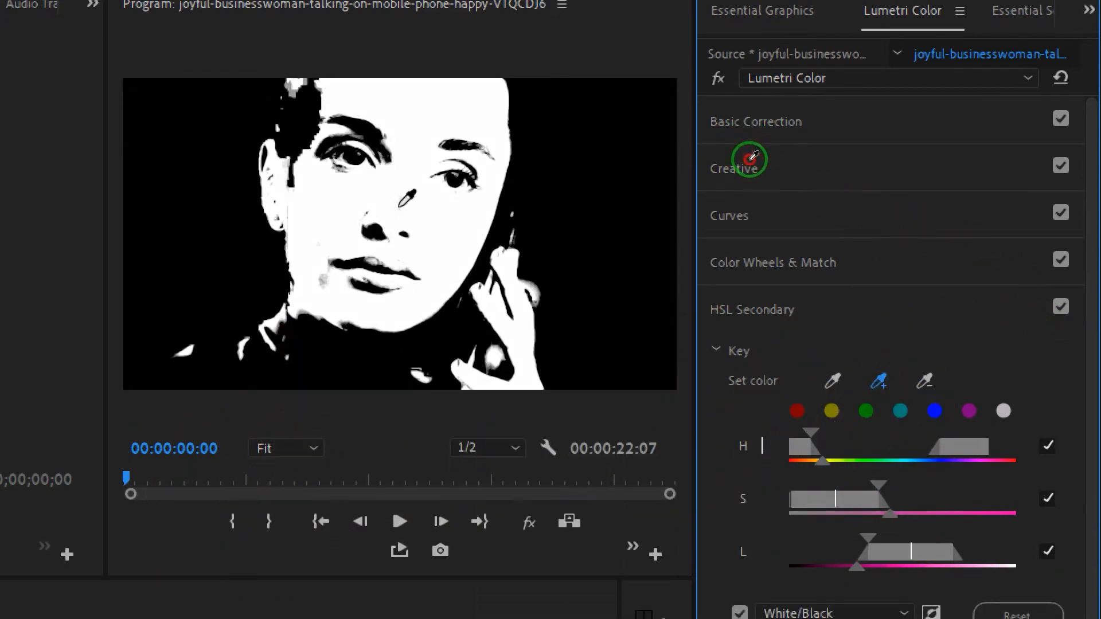
left_click(878, 381)
left_click(332, 279)
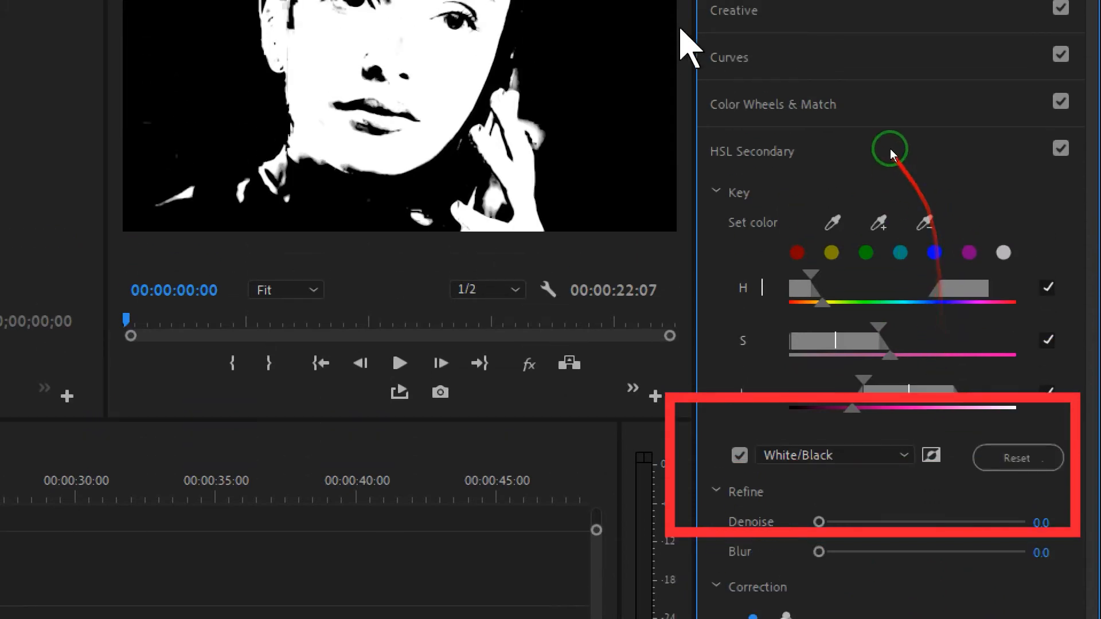
Raise the key's Denoise value to about 86.7.
left_click_drag(820, 522, 854, 522)
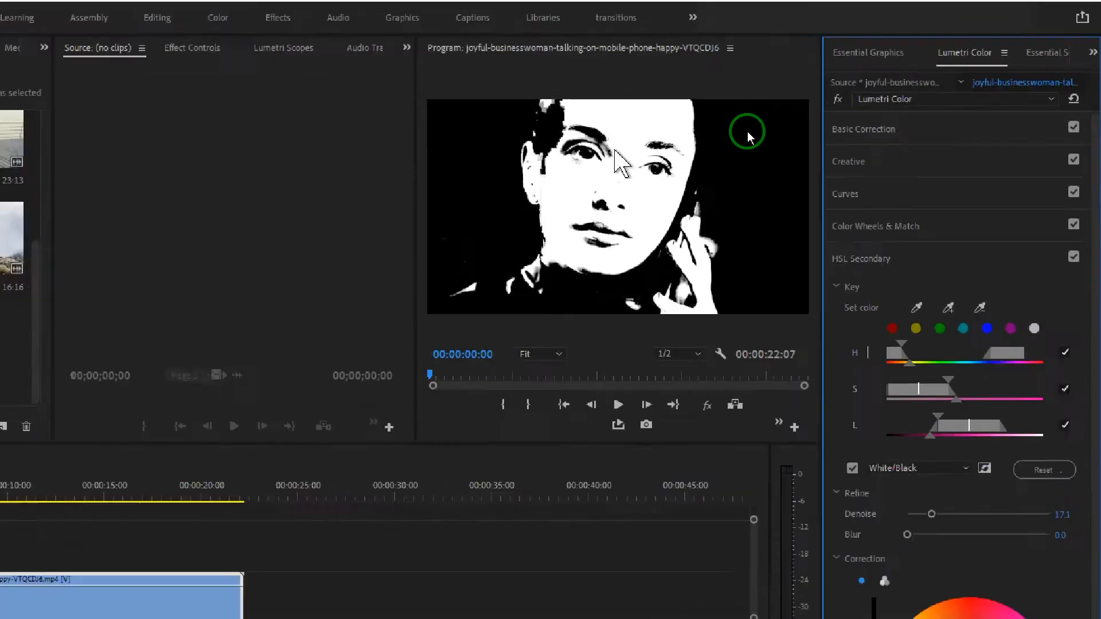
left_click_drag(416, 308, 107, 300)
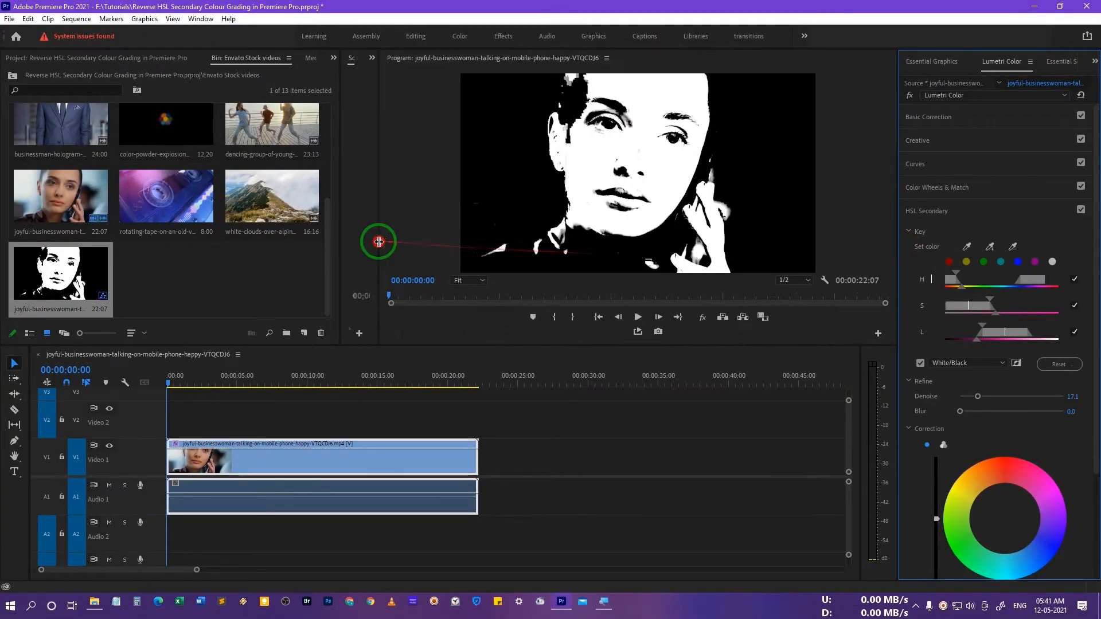
left_click_drag(339, 238, 184, 232)
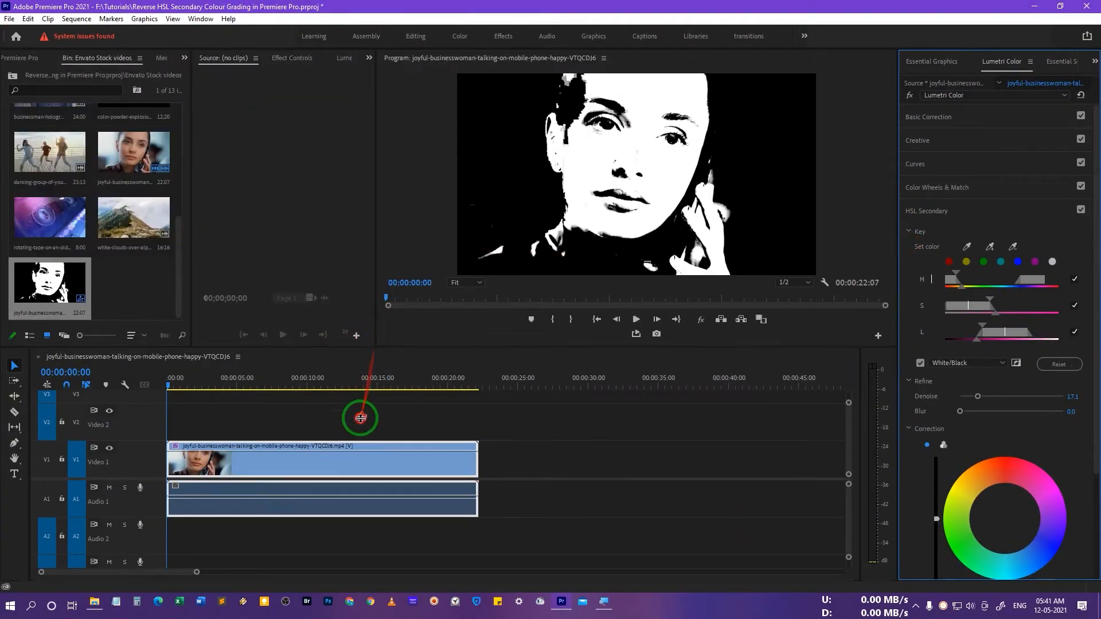
left_click_drag(360, 417, 356, 482)
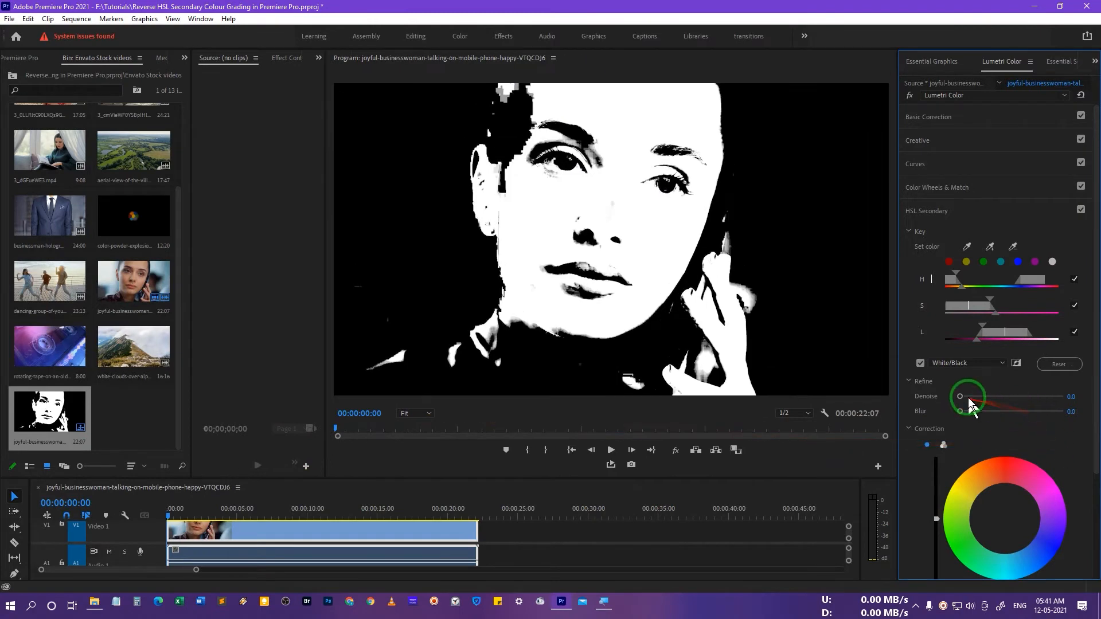
left_click_drag(963, 397, 1002, 399)
left_click_drag(1036, 404, 1045, 400)
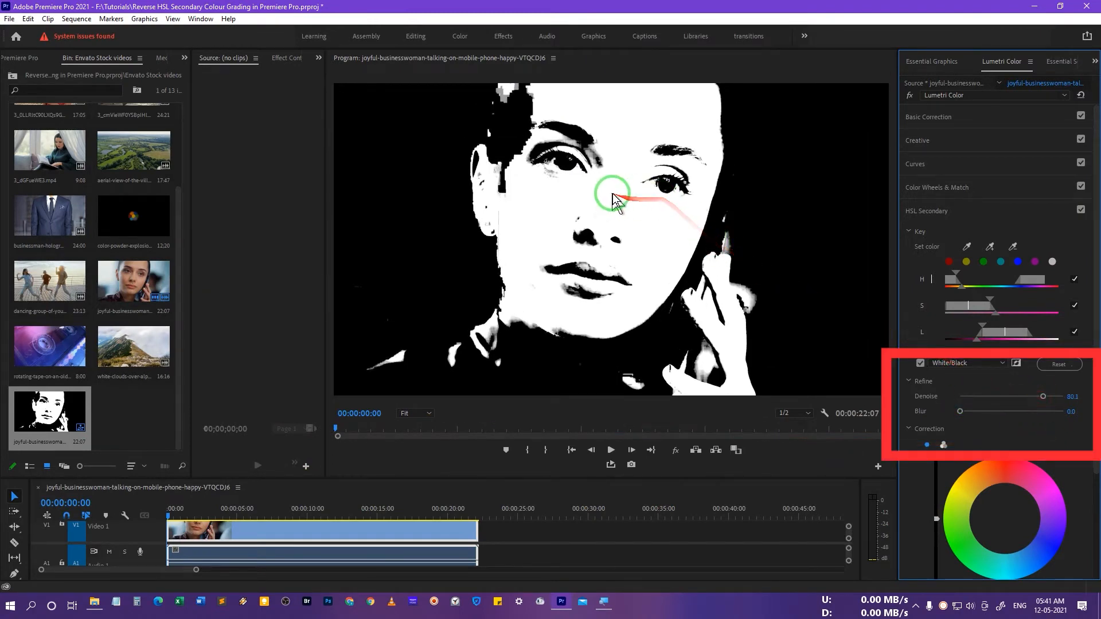
left_click_drag(1041, 401, 1050, 399)
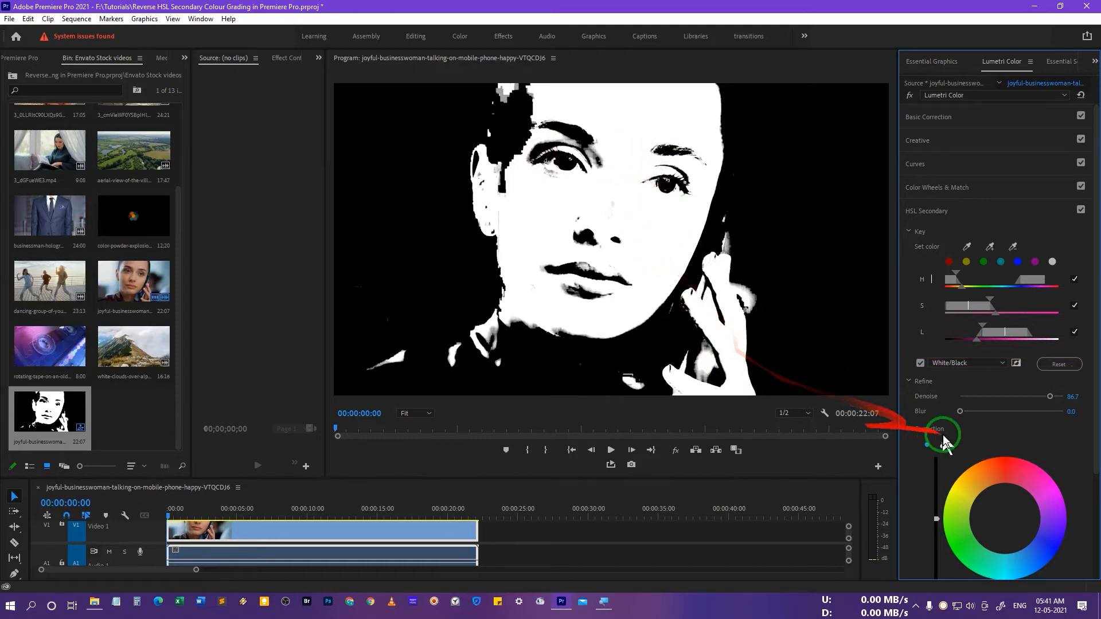
Set the key's Blur value to about 8.8.
left_click_drag(961, 413, 1038, 412)
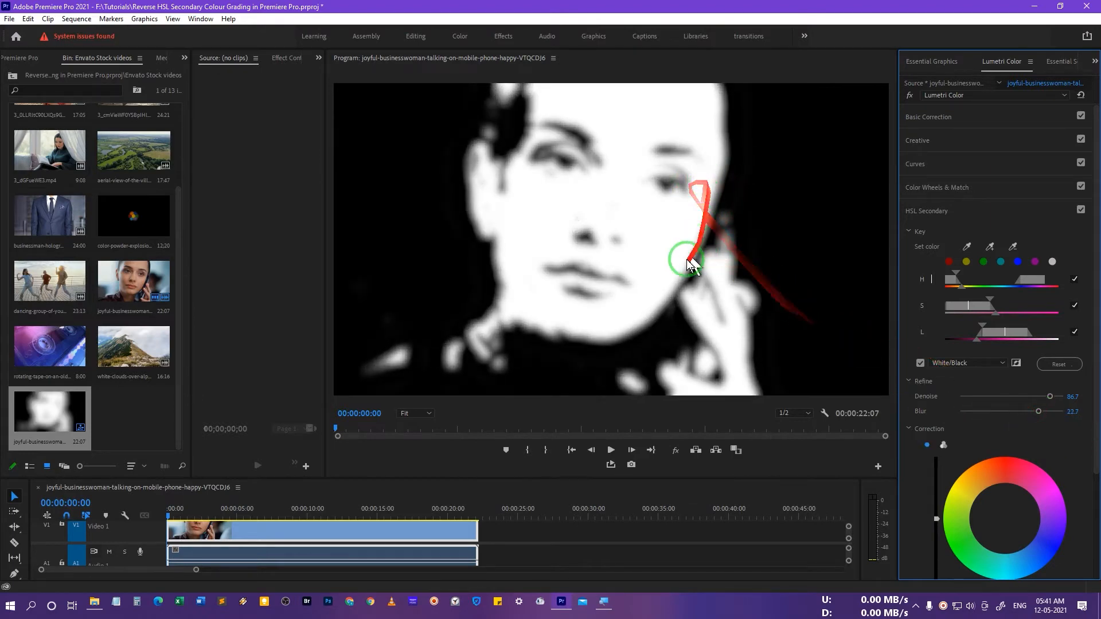
left_click_drag(1038, 411, 1026, 411)
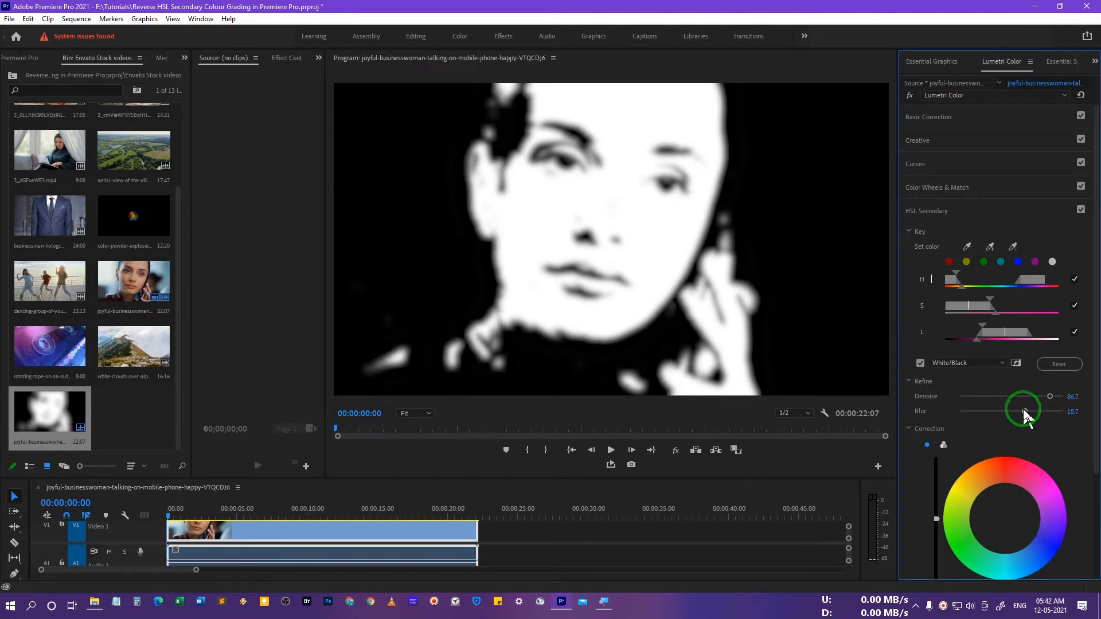
left_click_drag(1023, 413, 989, 418)
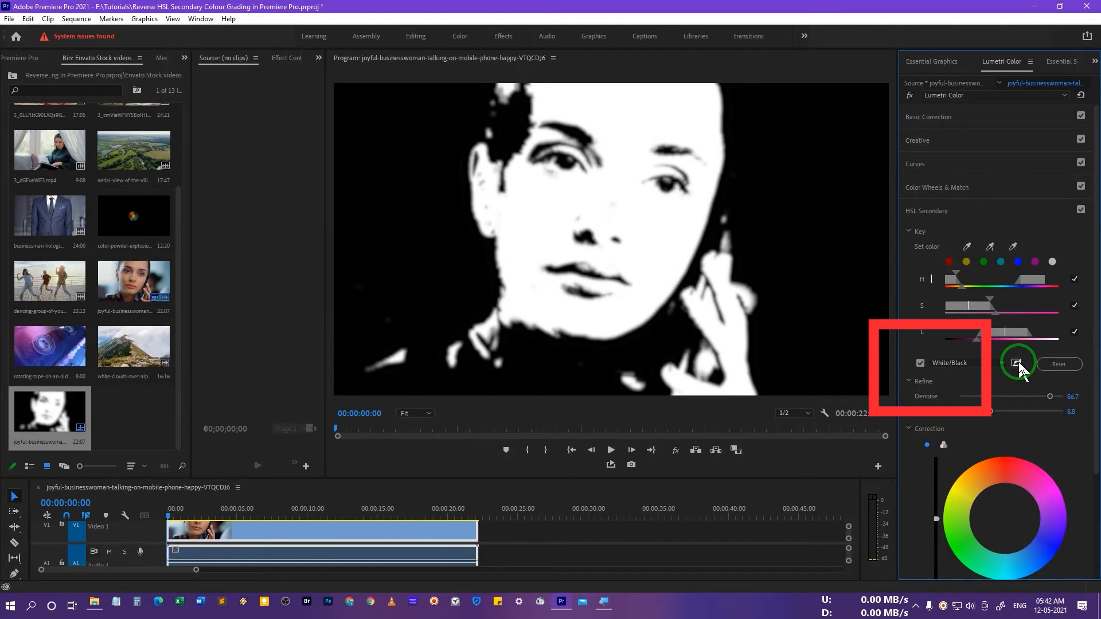
Invert the HSL Secondary key mask and turn off the White/Black mask preview.
left_click(1016, 362)
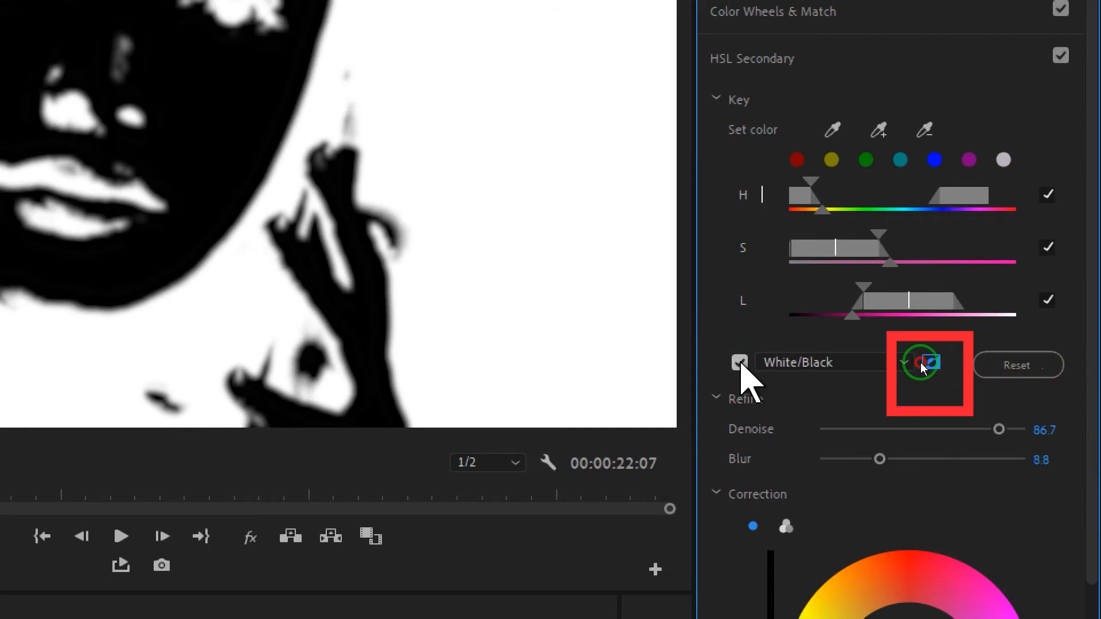
left_click(740, 362)
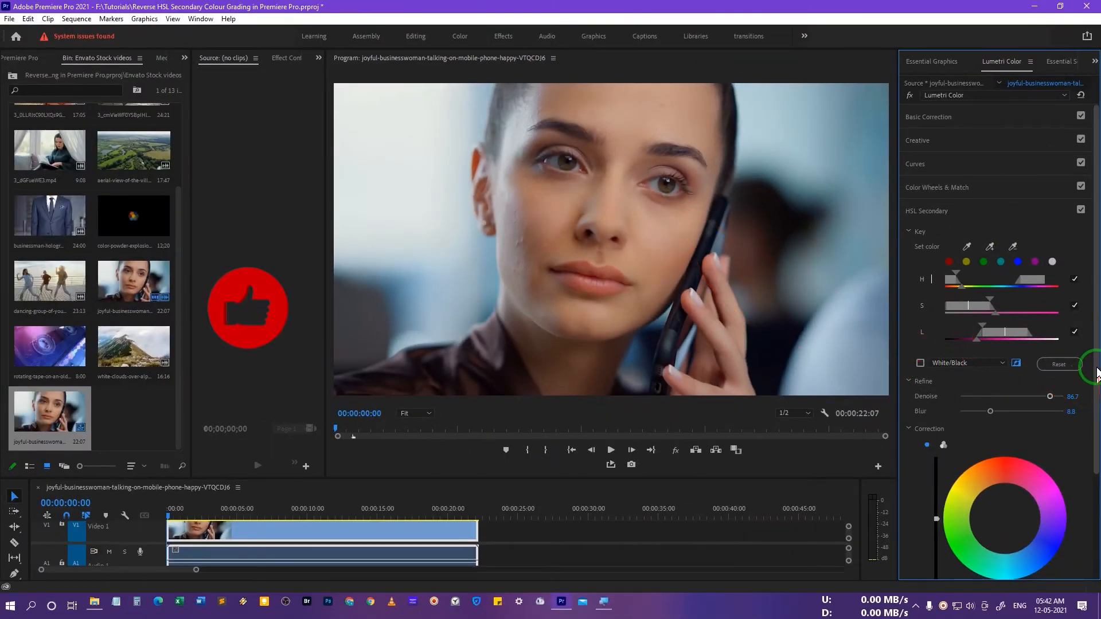
Shift the HSL Secondary correction wheel slightly toward cyan-green to tint the non-skin areas.
scroll(1066, 413, "down", 4)
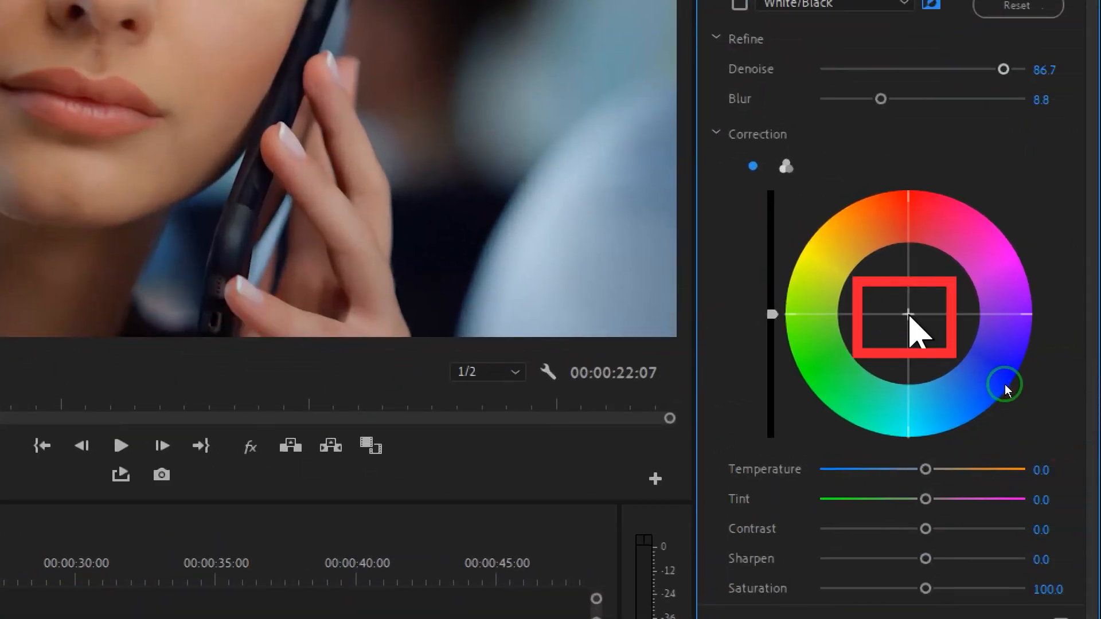
left_click_drag(1003, 384, 847, 469)
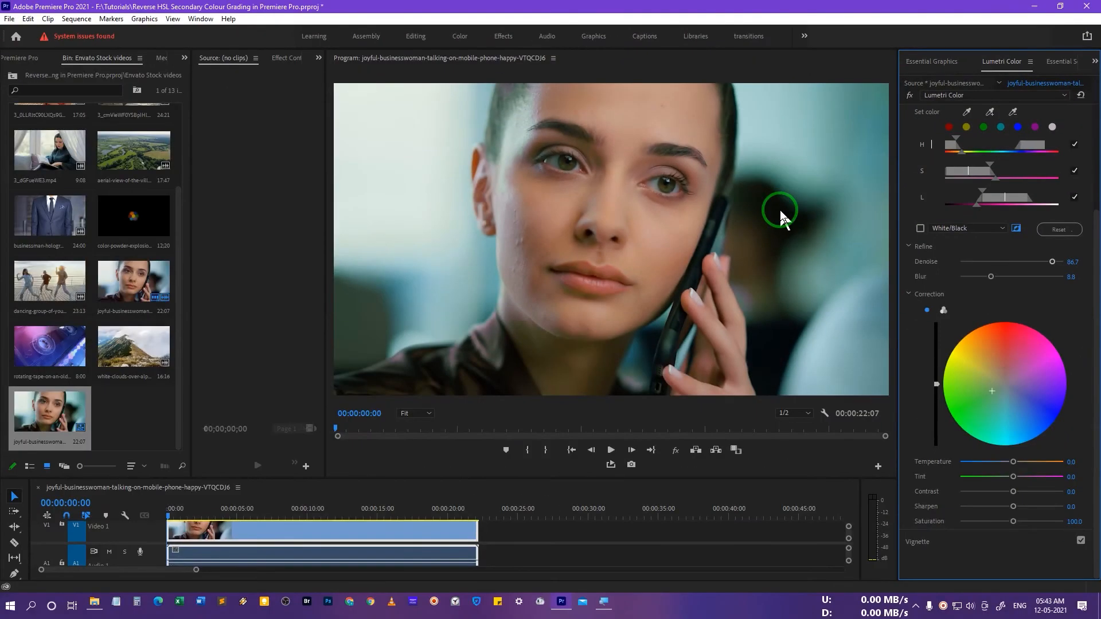
double_click(994, 391)
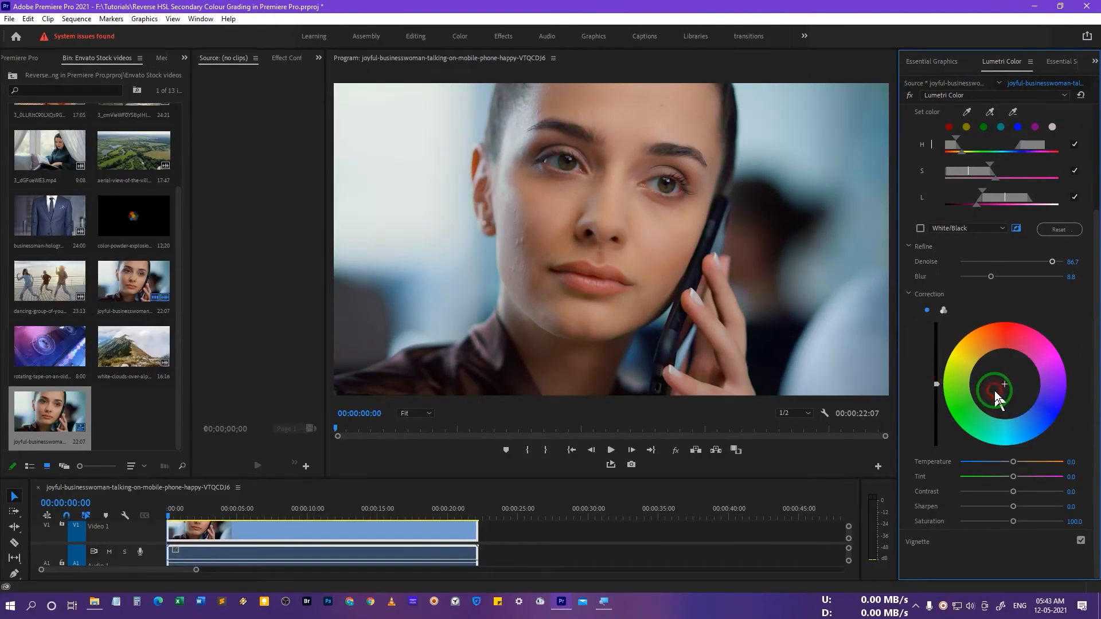
left_click_drag(1002, 383, 980, 394)
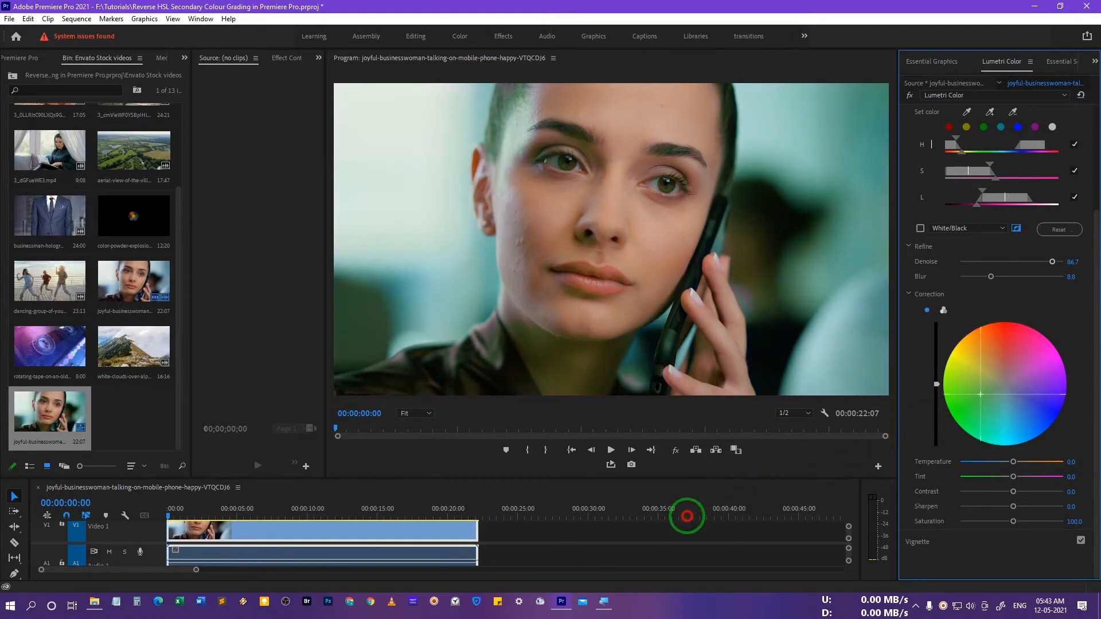
Play the clip from the start to preview the tint.
left_click(179, 515)
key("space")
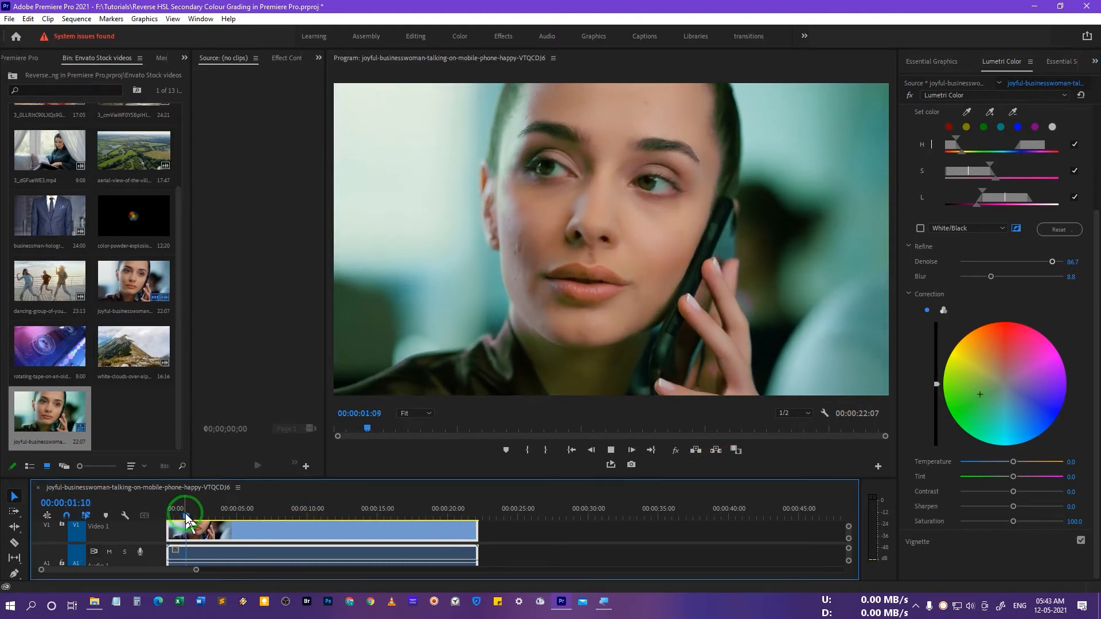
key("space")
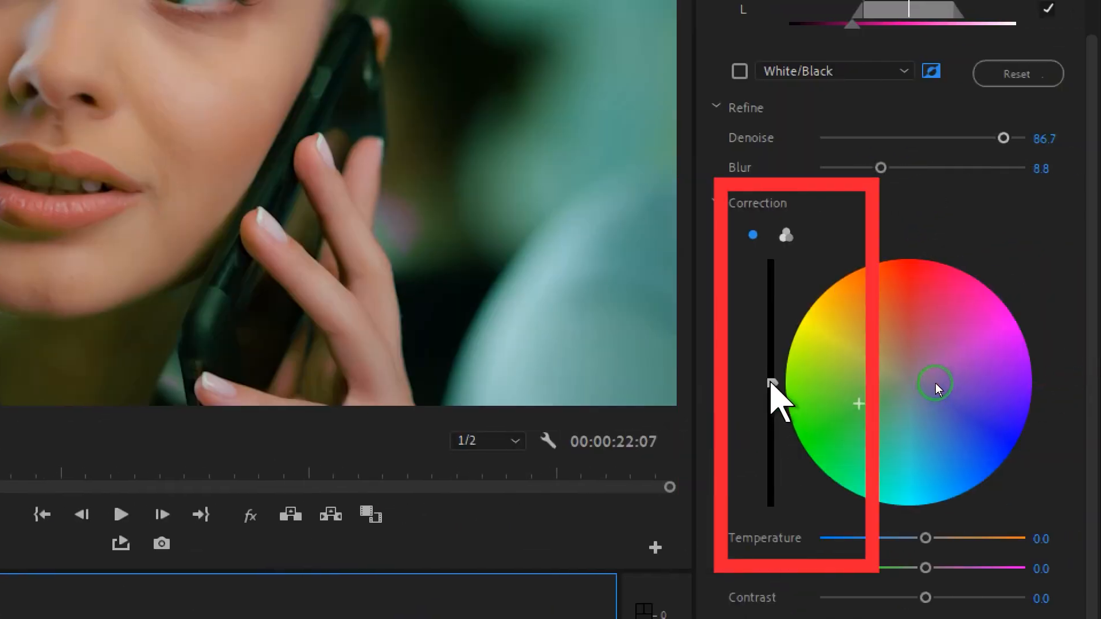
Lower the correction's lightness slider slightly and push the correction wheel further toward cyan-blue.
left_click_drag(936, 385, 936, 415)
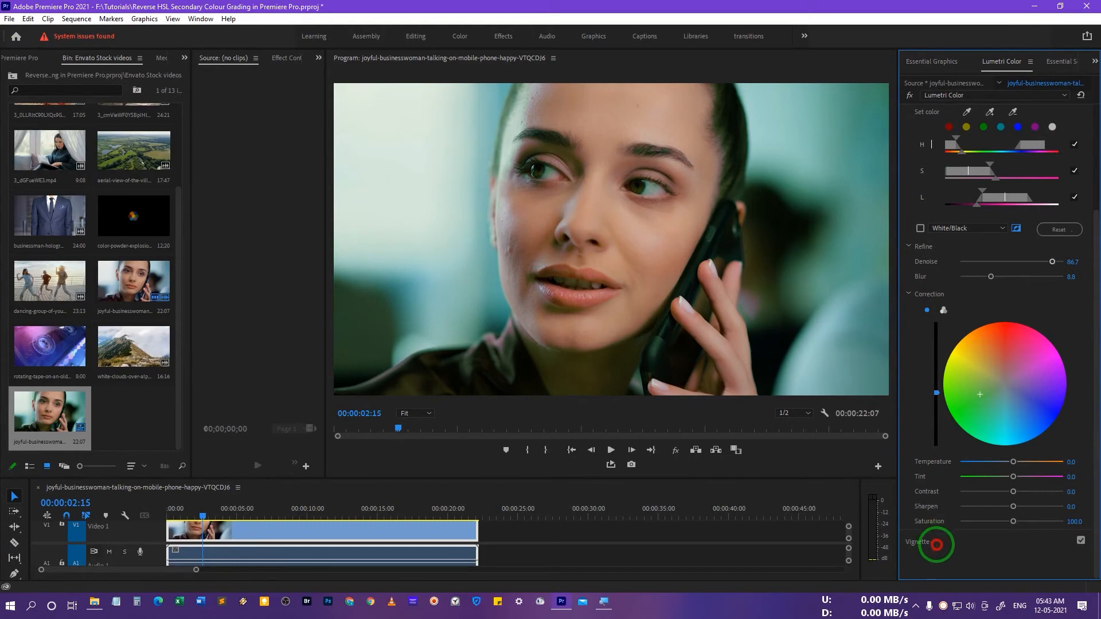
left_click_drag(979, 396, 1017, 482)
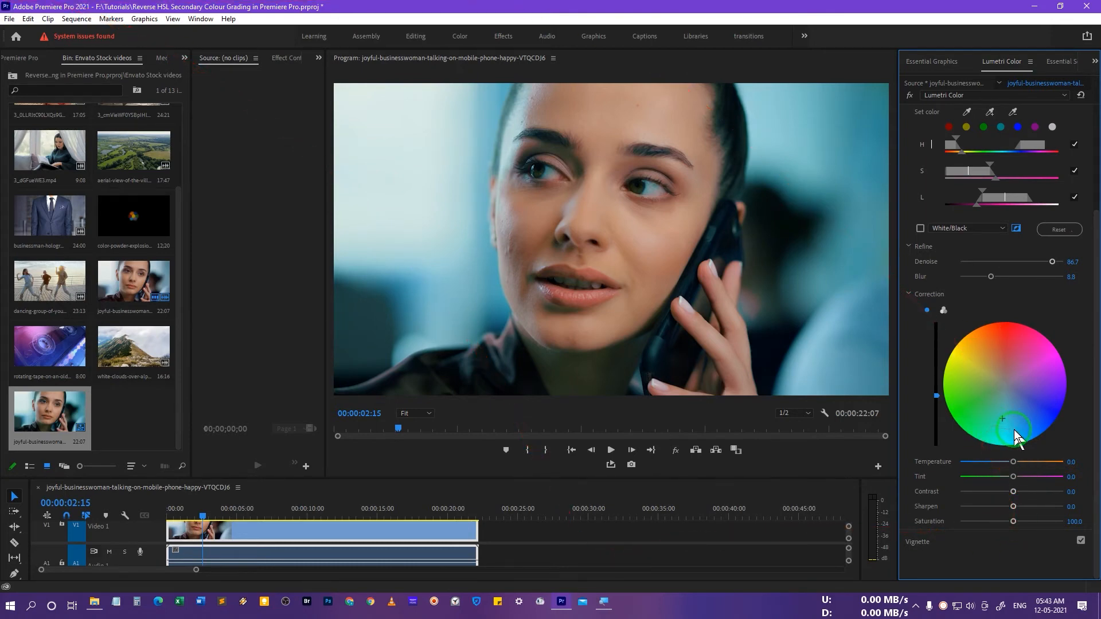
left_click_drag(1005, 421, 1028, 426)
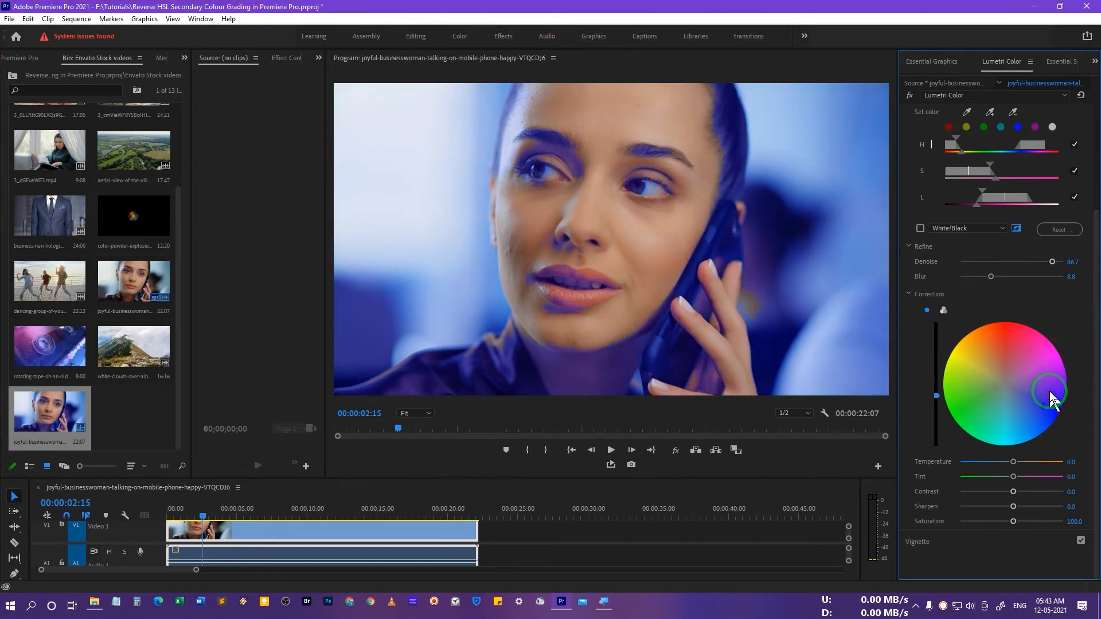
left_click_drag(1045, 366, 1004, 433)
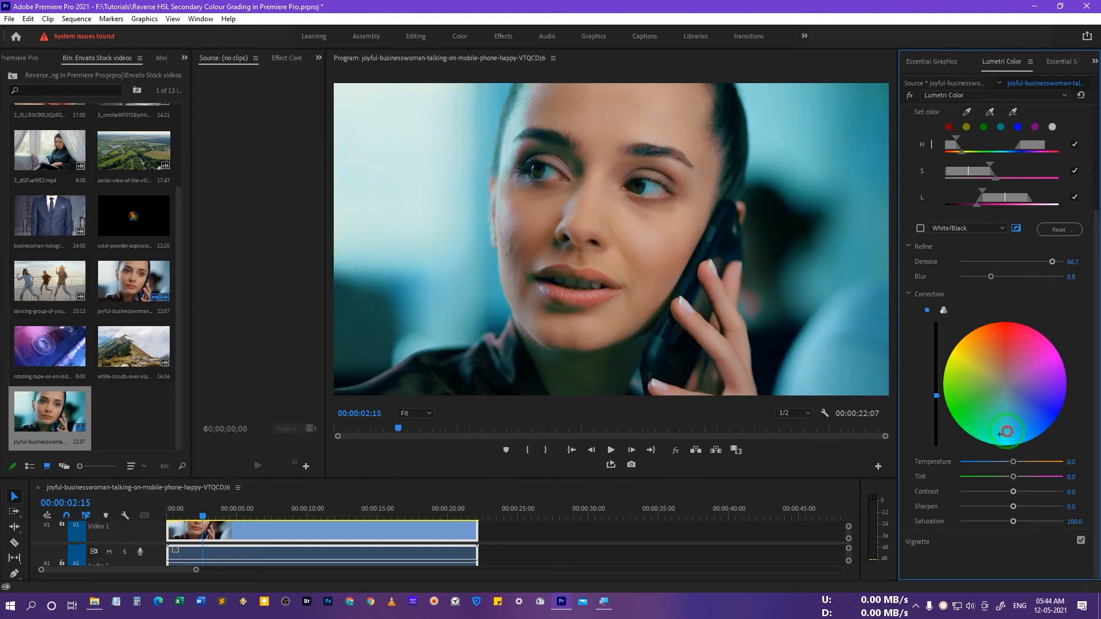
mouse_move(1008, 429)
left_mouse_down()
mouse_move(1006, 419)
mouse_move(1071, 380)
mouse_move(1039, 442)
mouse_move(986, 450)
mouse_move(1017, 424)
left_mouse_up()
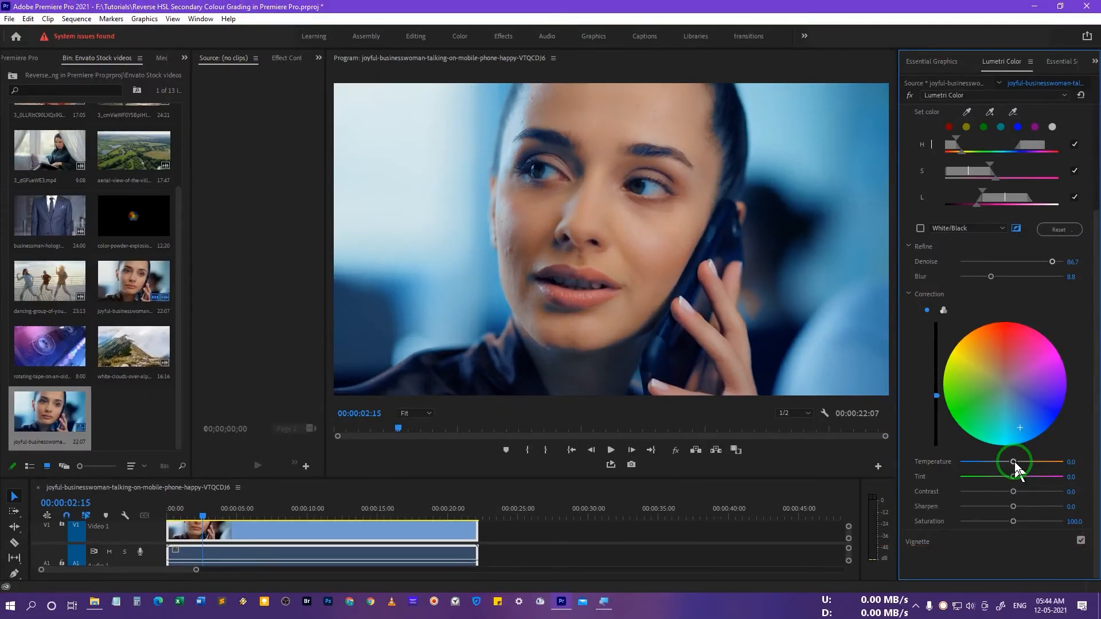
Adjust the correction Temperature while previewing playback, settling it at about -38.1.
left_click_drag(1012, 462, 986, 462)
left_click(202, 511)
key("space")
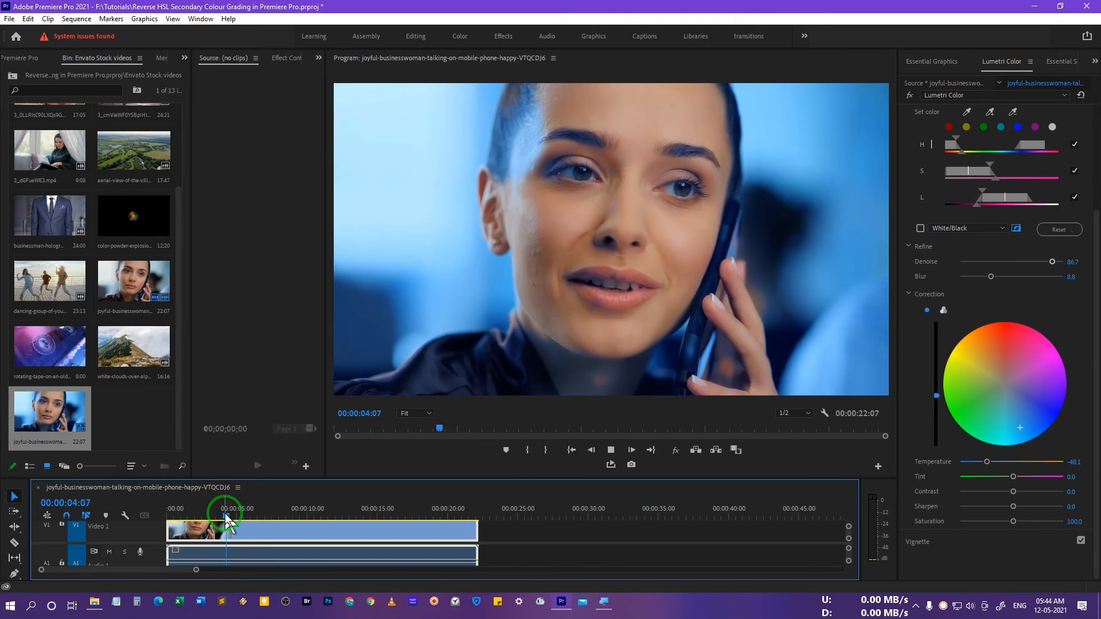
key("space")
left_click_drag(986, 462, 1036, 463)
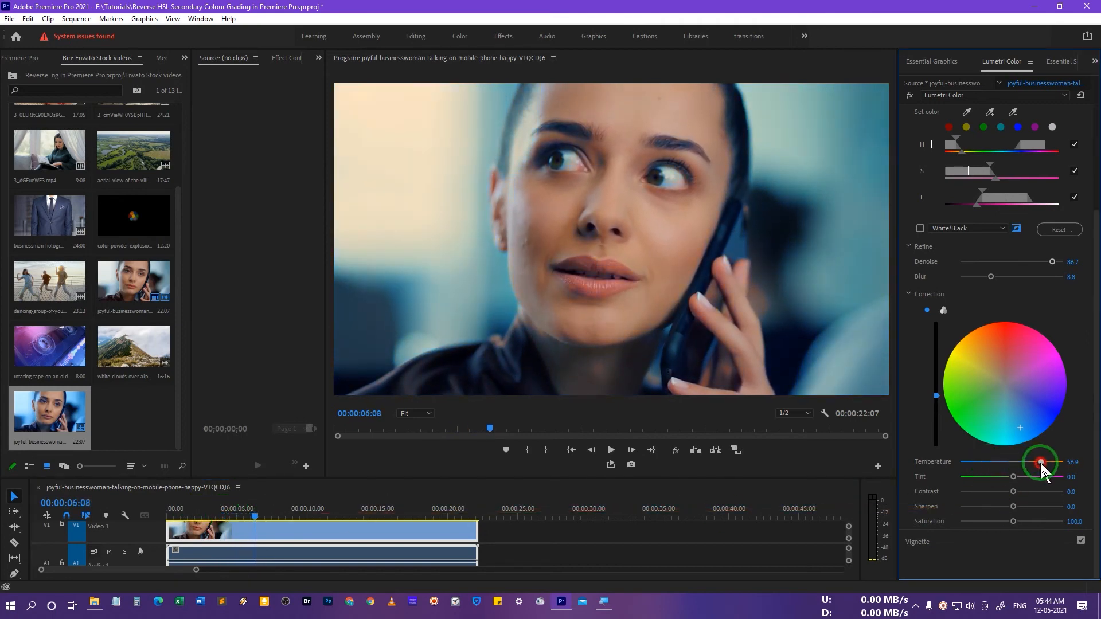
key("space")
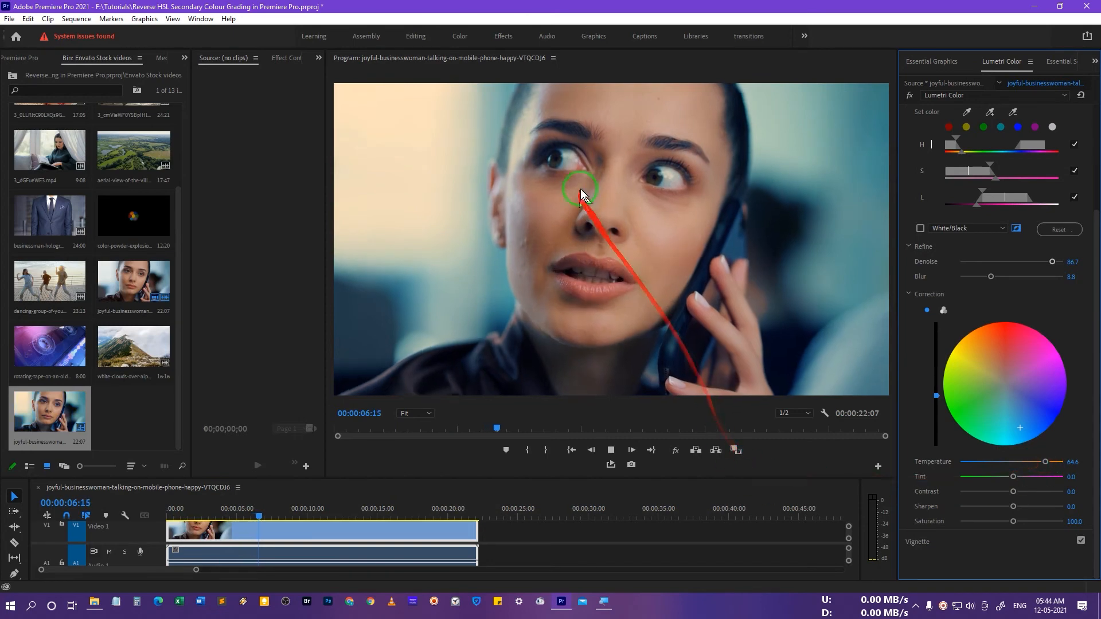
key("space")
left_click(987, 462)
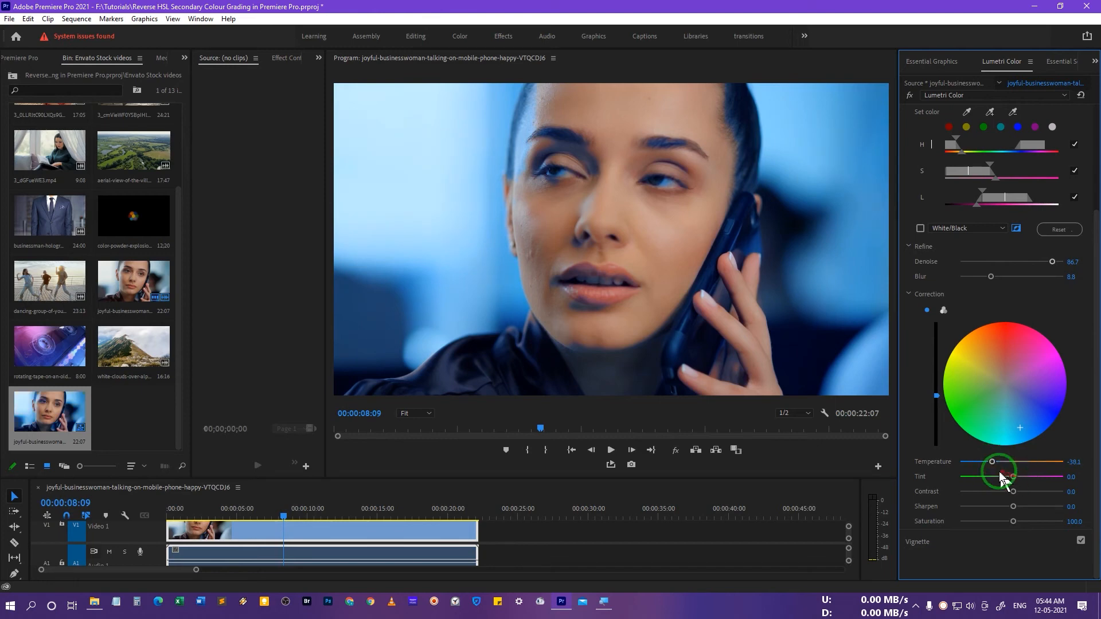
Set the correction Tint to about -54.7 and start playback.
left_click_drag(1013, 476, 982, 478)
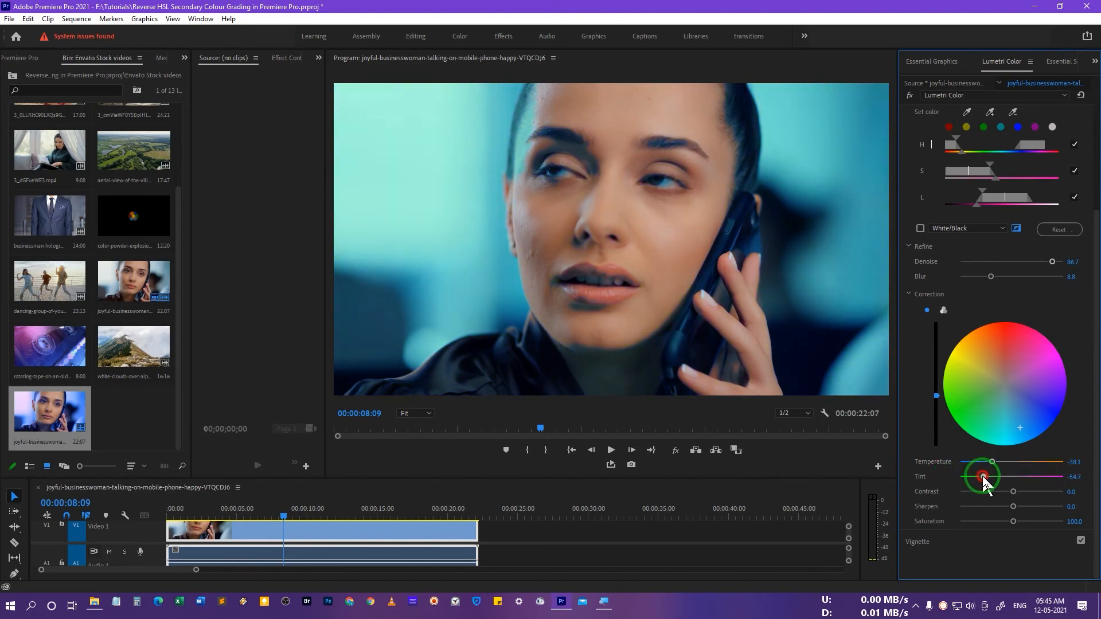
key("space")
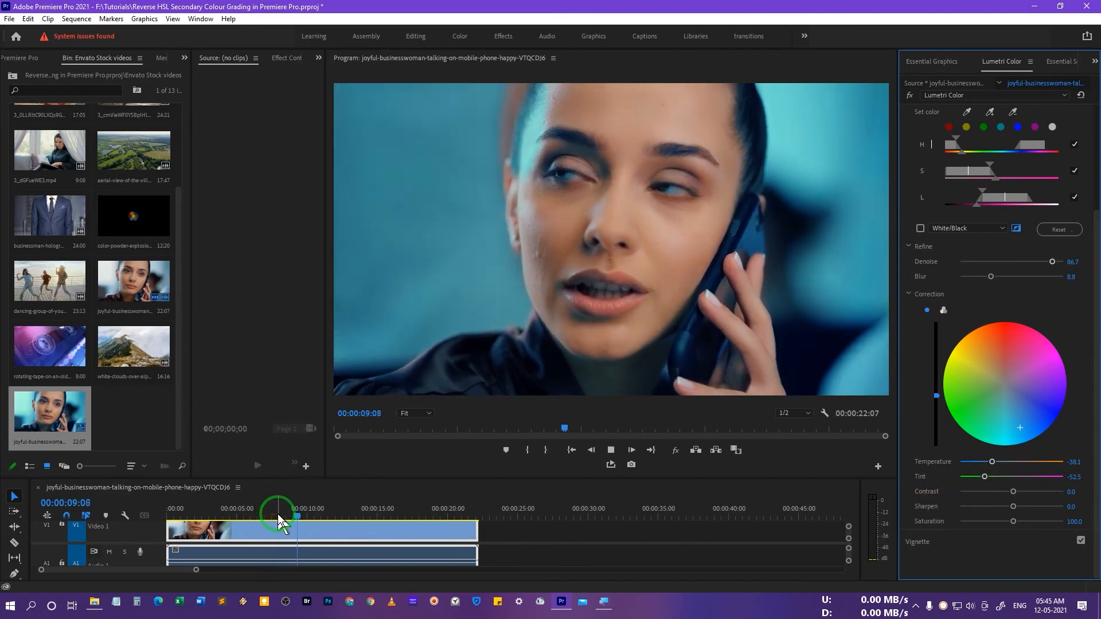
Toggle the Lumetri Color effect bypass off and on during playback to compare the original and graded clip.
left_click(207, 513)
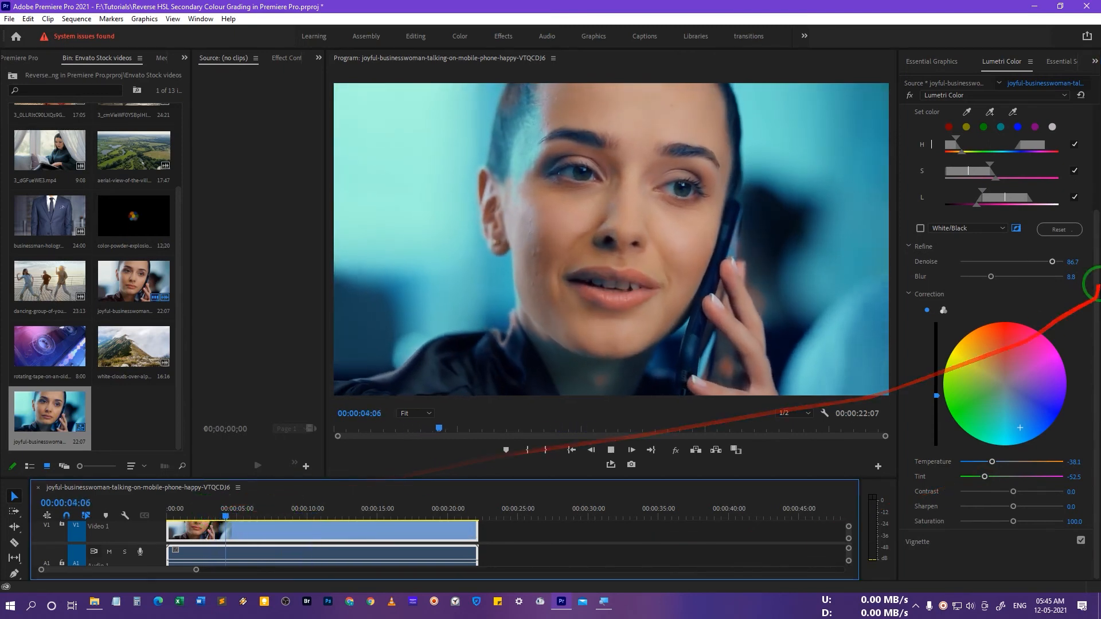
left_click(1096, 288)
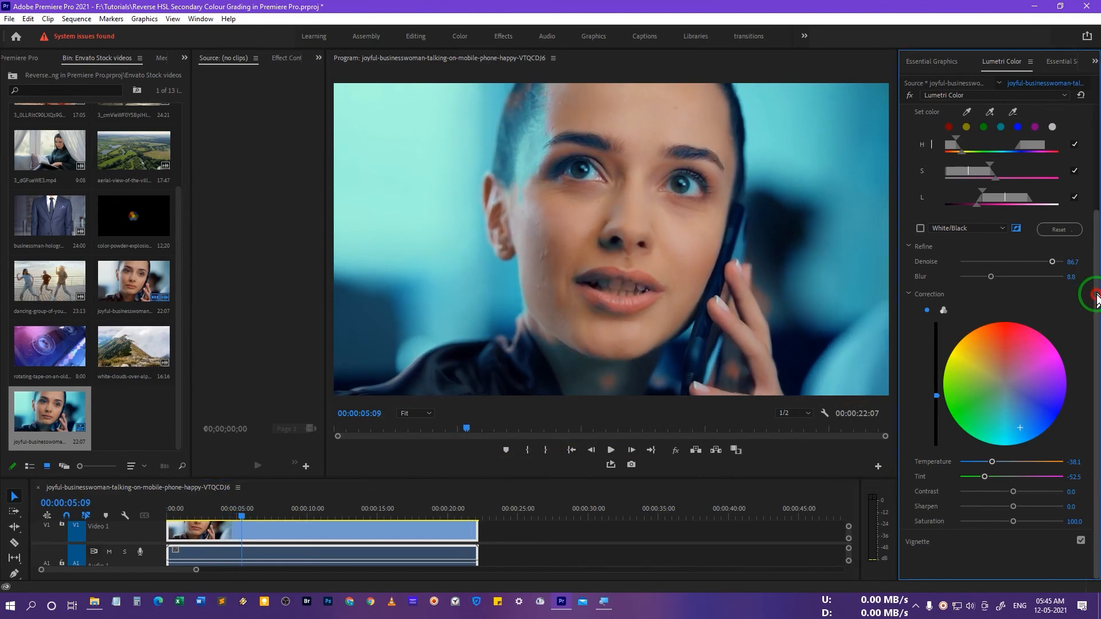
left_click_drag(1095, 327, 1089, 227)
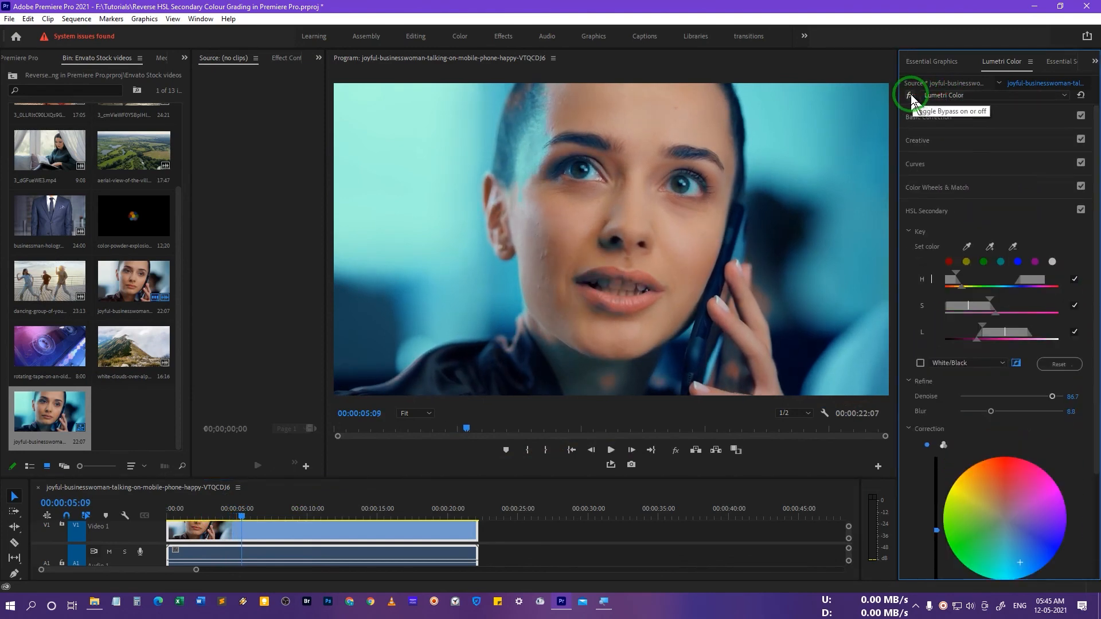
left_click(911, 97)
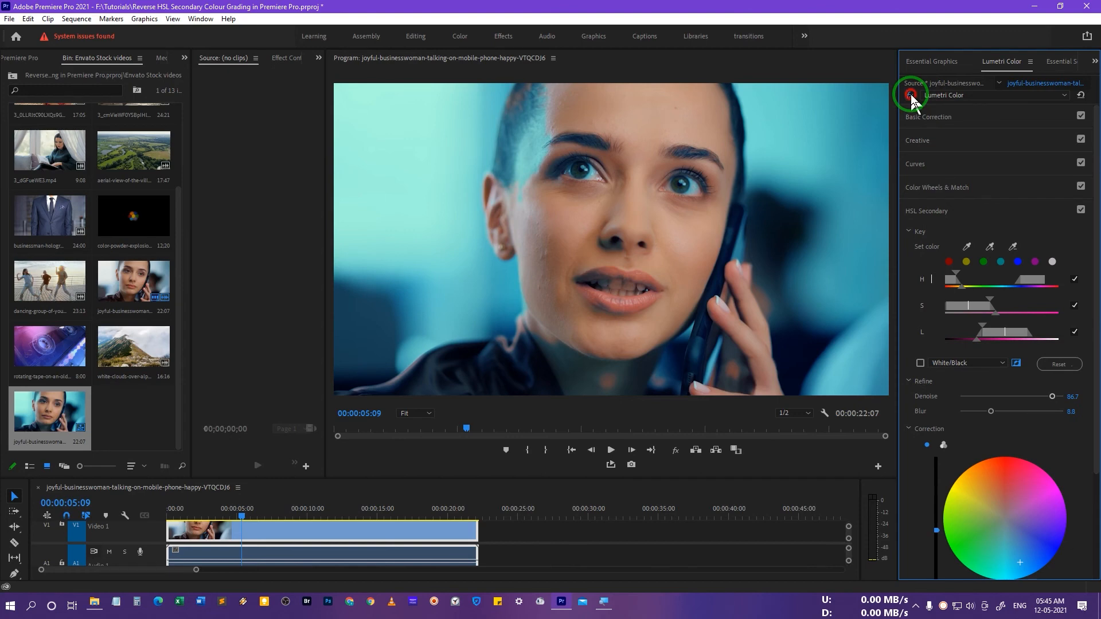
key("space")
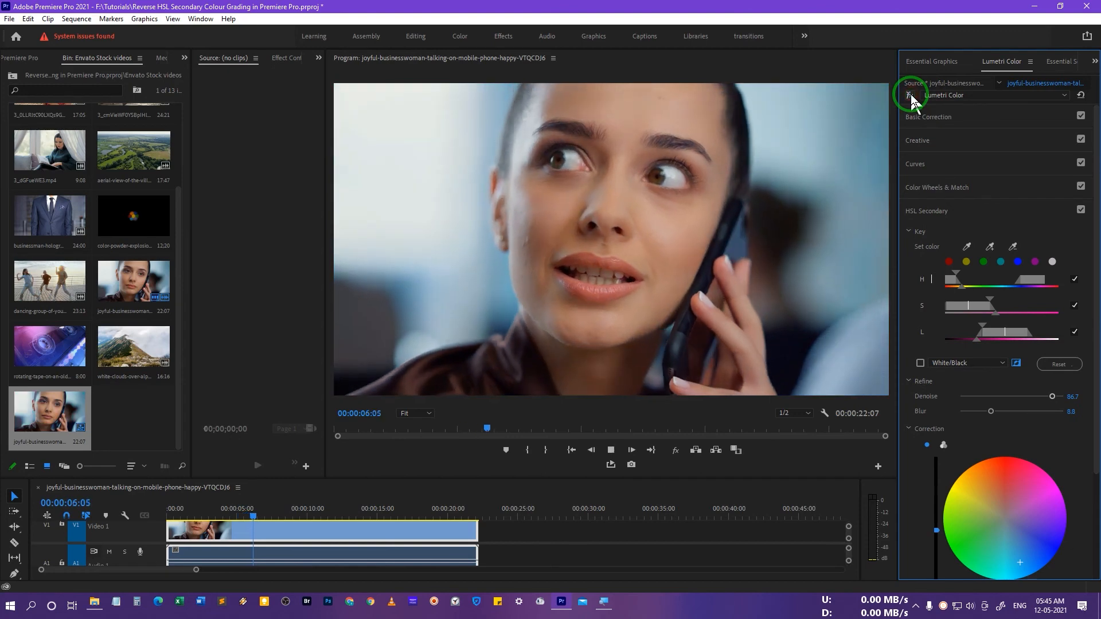
key("space")
left_click(911, 96)
key("space")
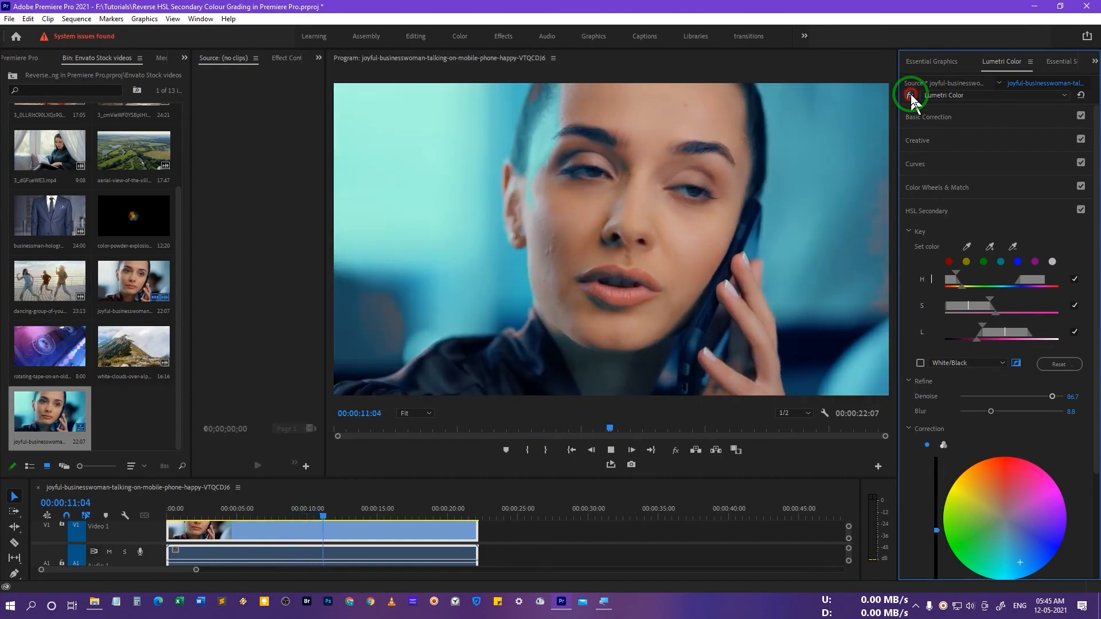
key("space")
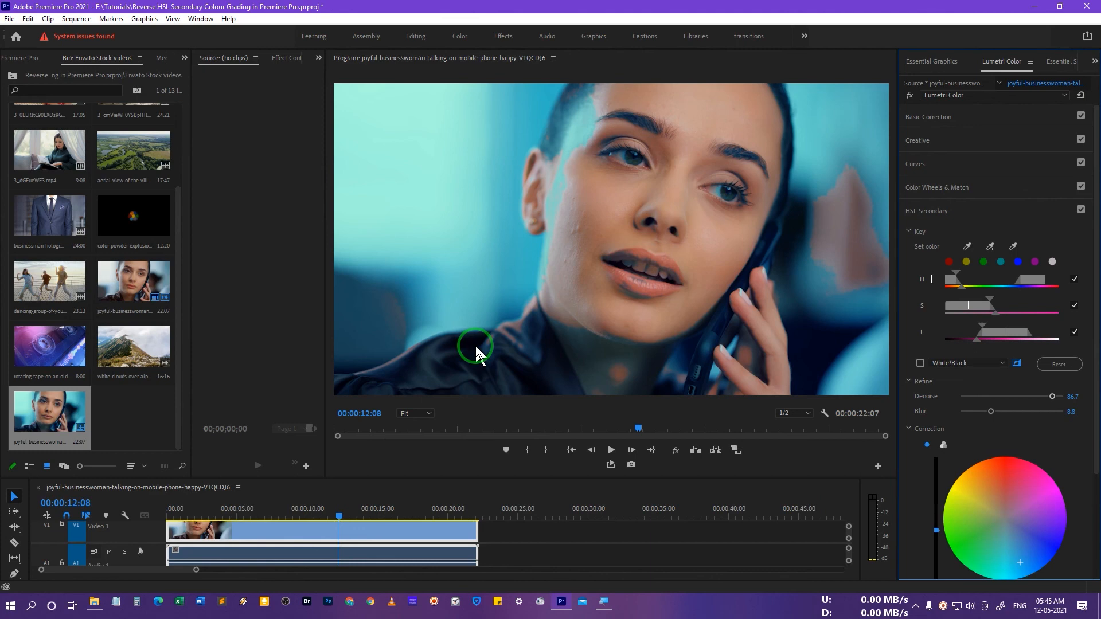
key("space")
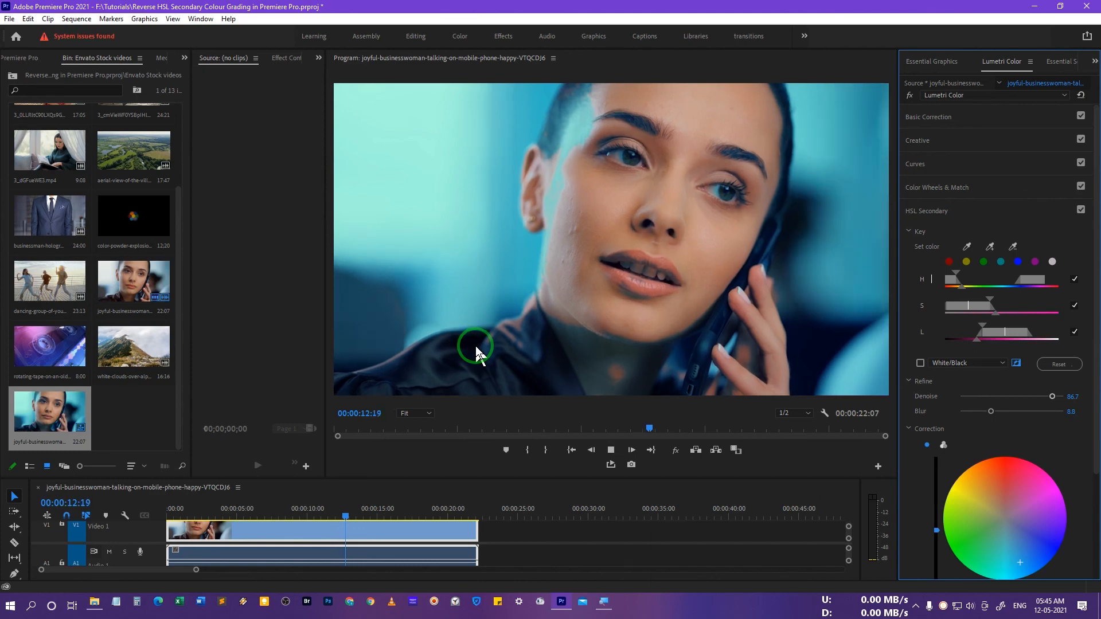
key("space")
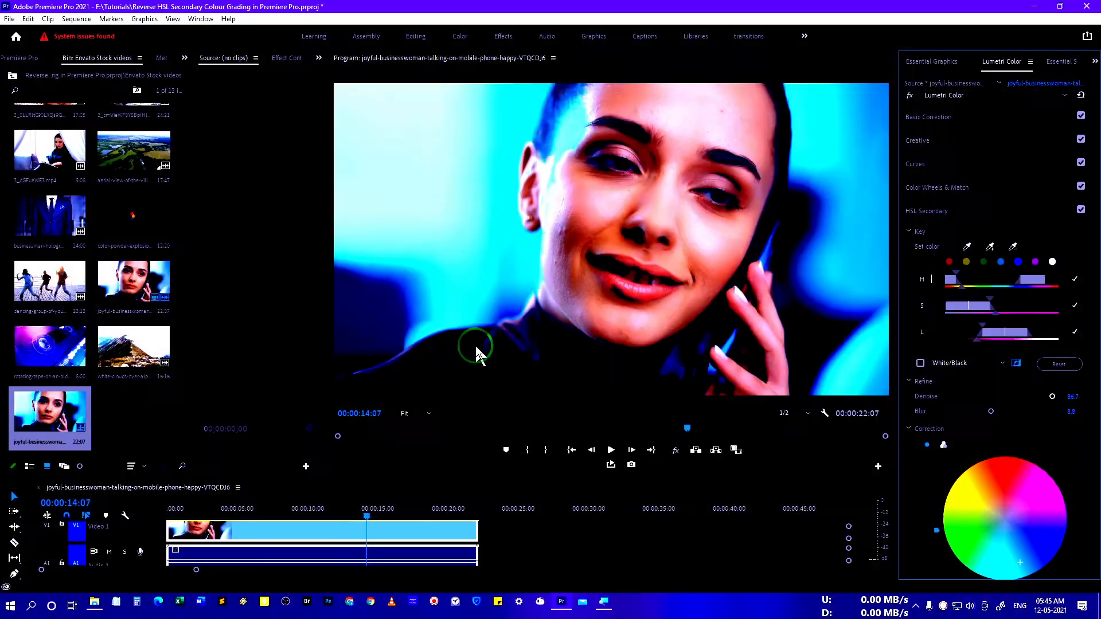